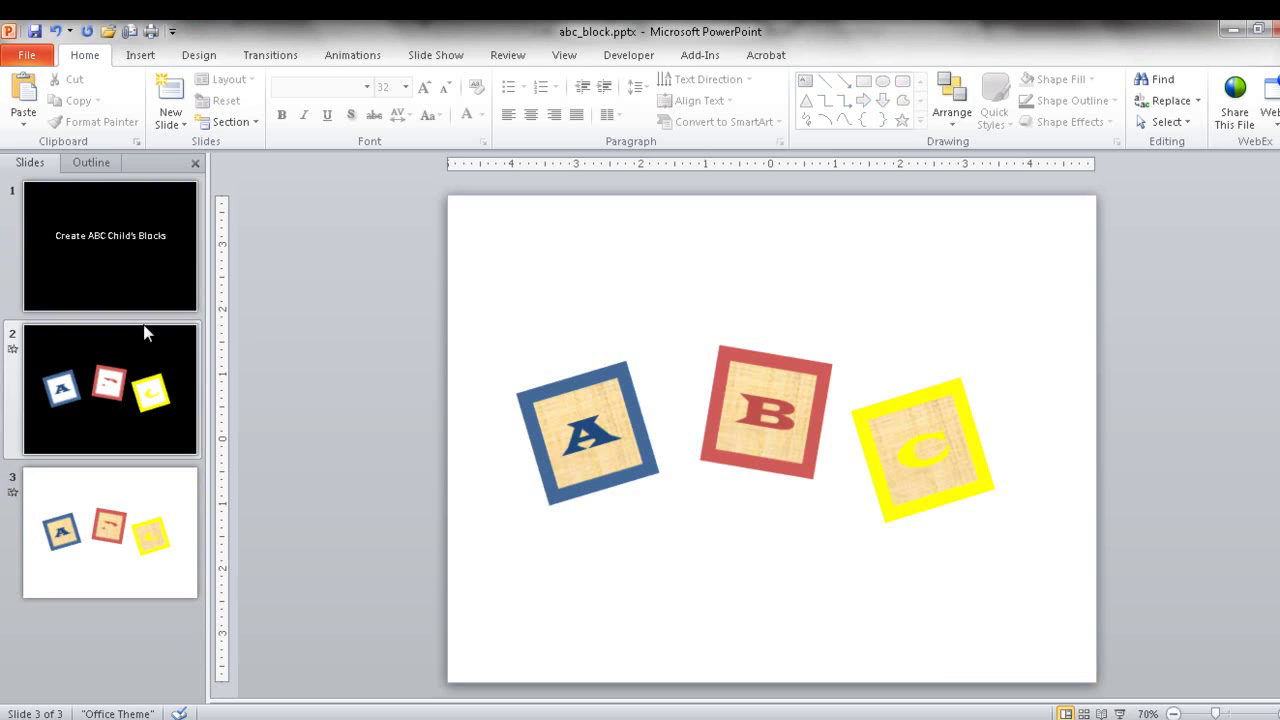
Step: Add a new blank slide 4 and discard a trial rounded rectangle
left_click(171, 92)
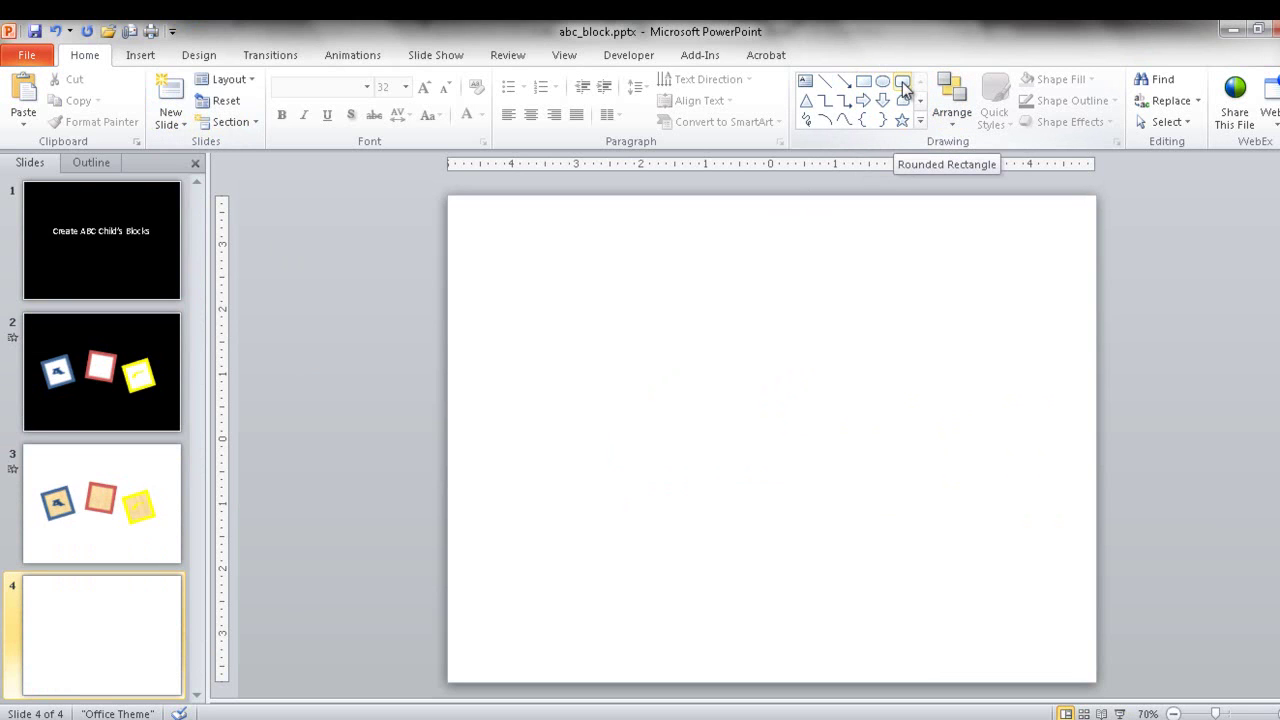
left_click(902, 82)
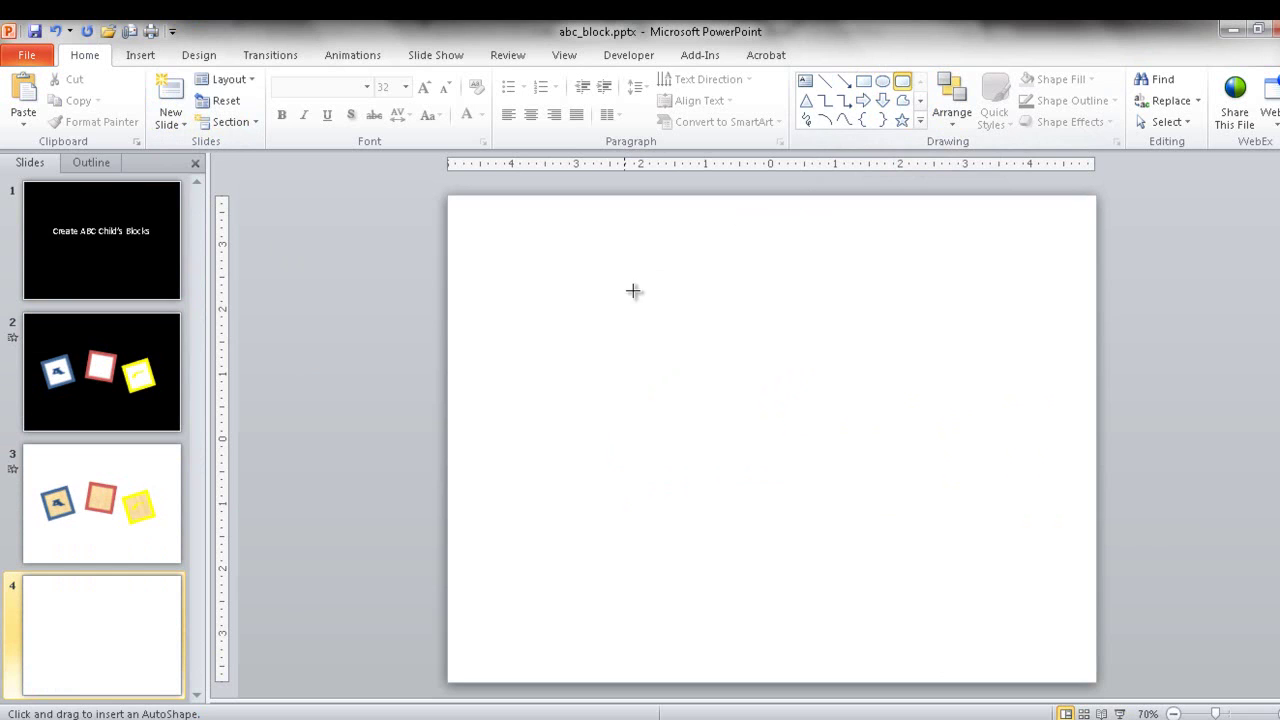
left_click_drag(611, 310, 745, 411)
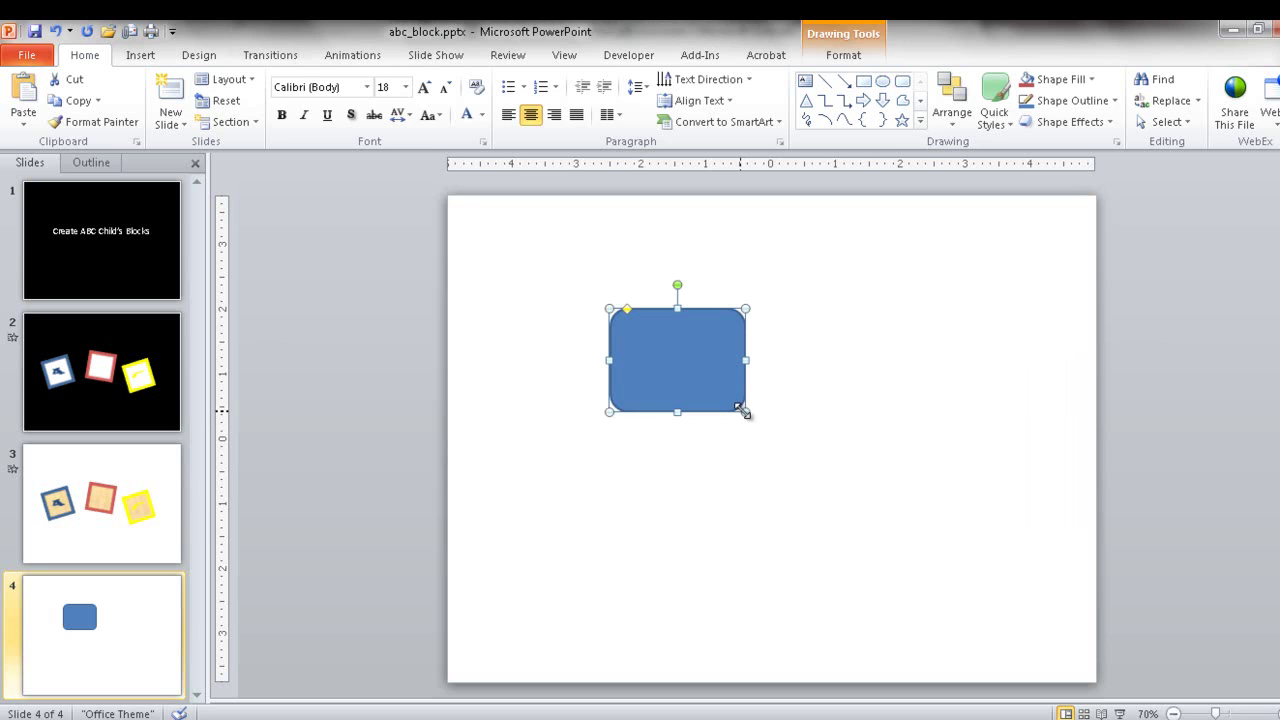
key("Delete")
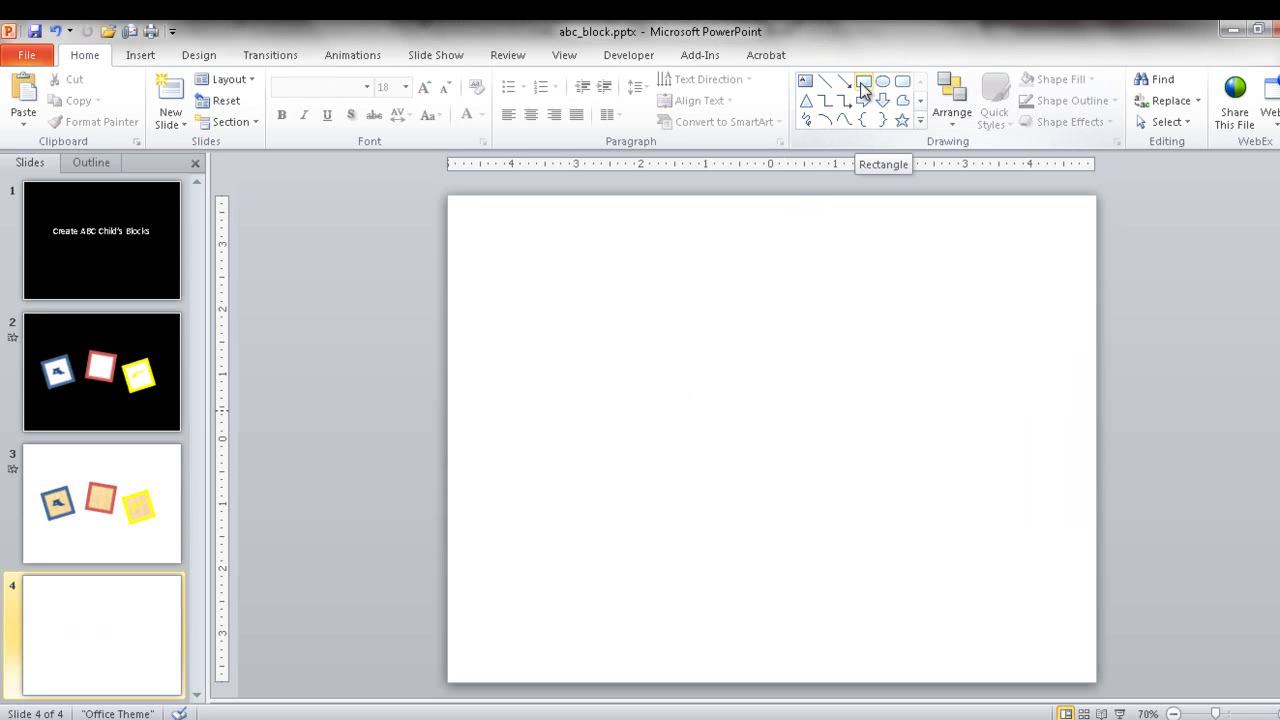
Step: Draw a blue square just left of the slide centre
left_click(863, 88)
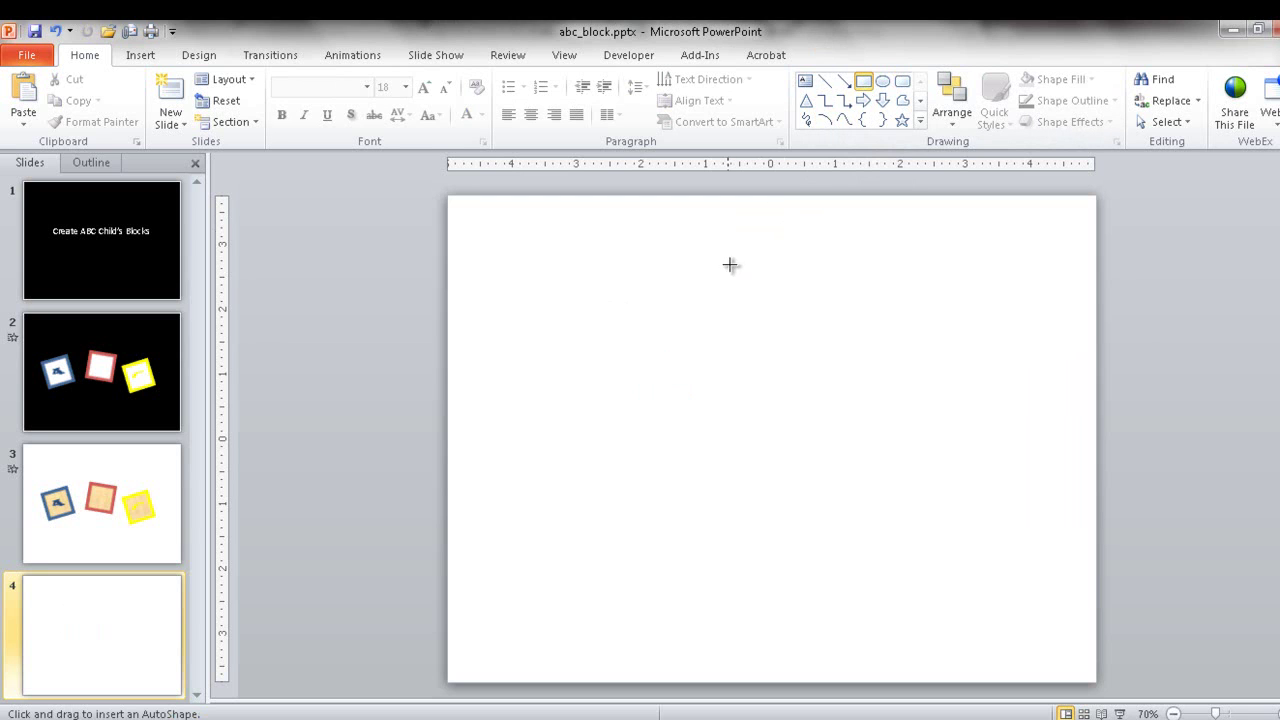
left_click_drag(614, 350, 733, 467)
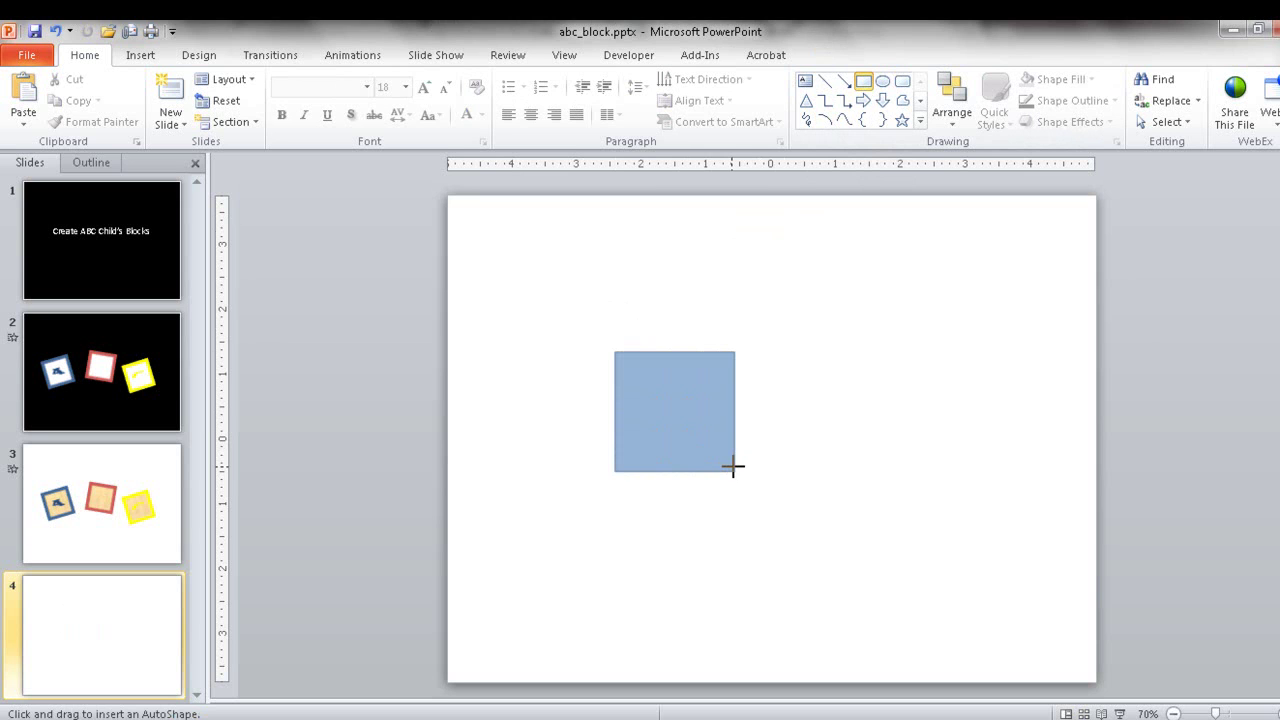
left_click_drag(733, 467, 745, 482)
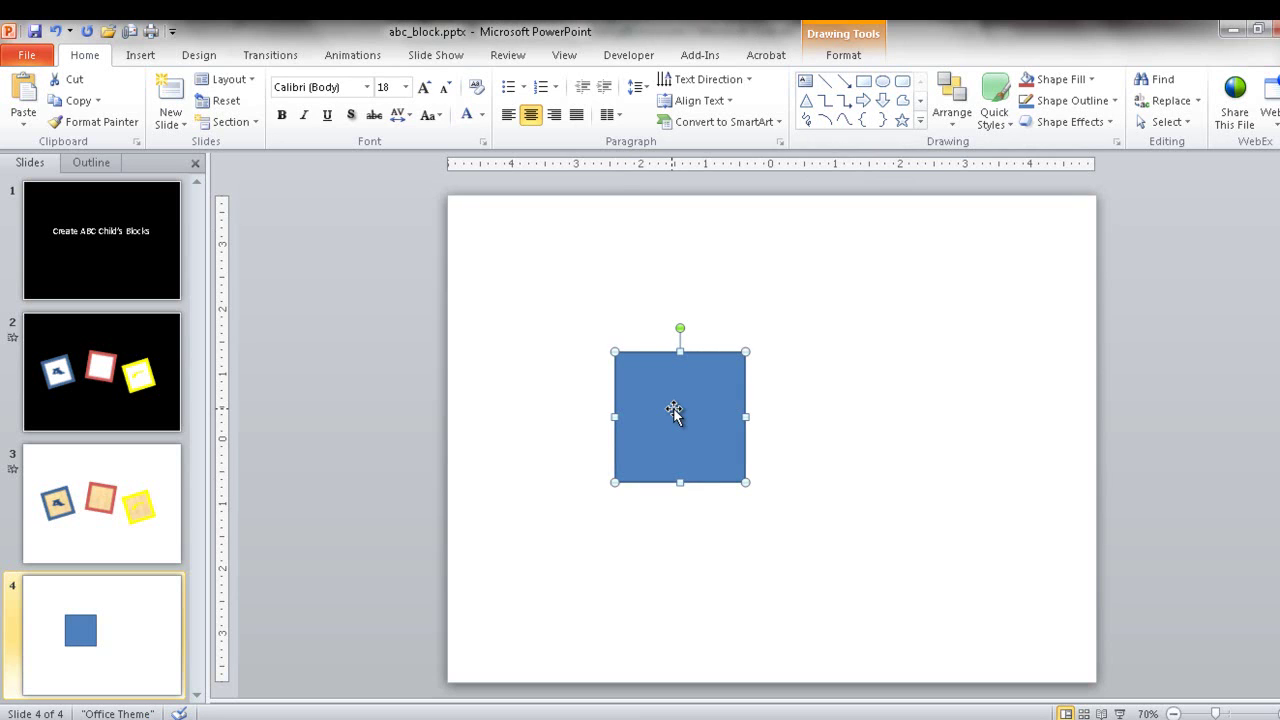
left_click_drag(673, 410, 677, 422)
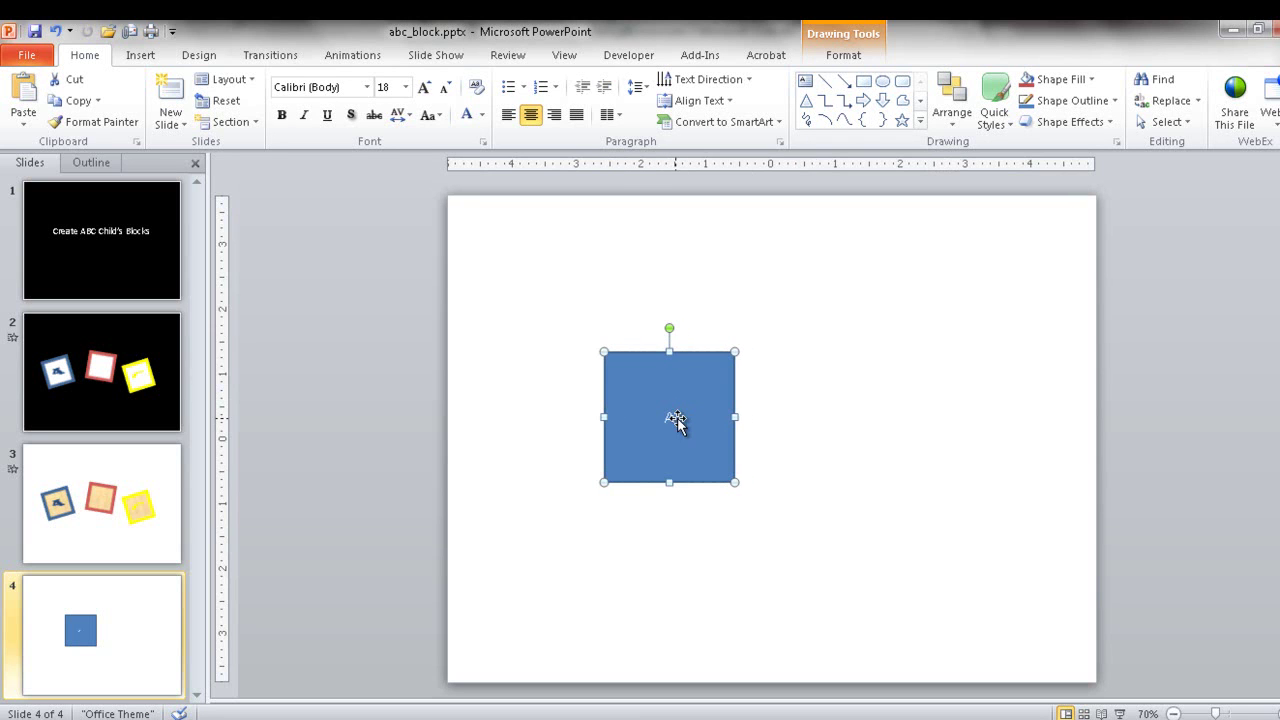
Step: Grow the square's letter A step by step to 72 pt Calibri
double_click(674, 420)
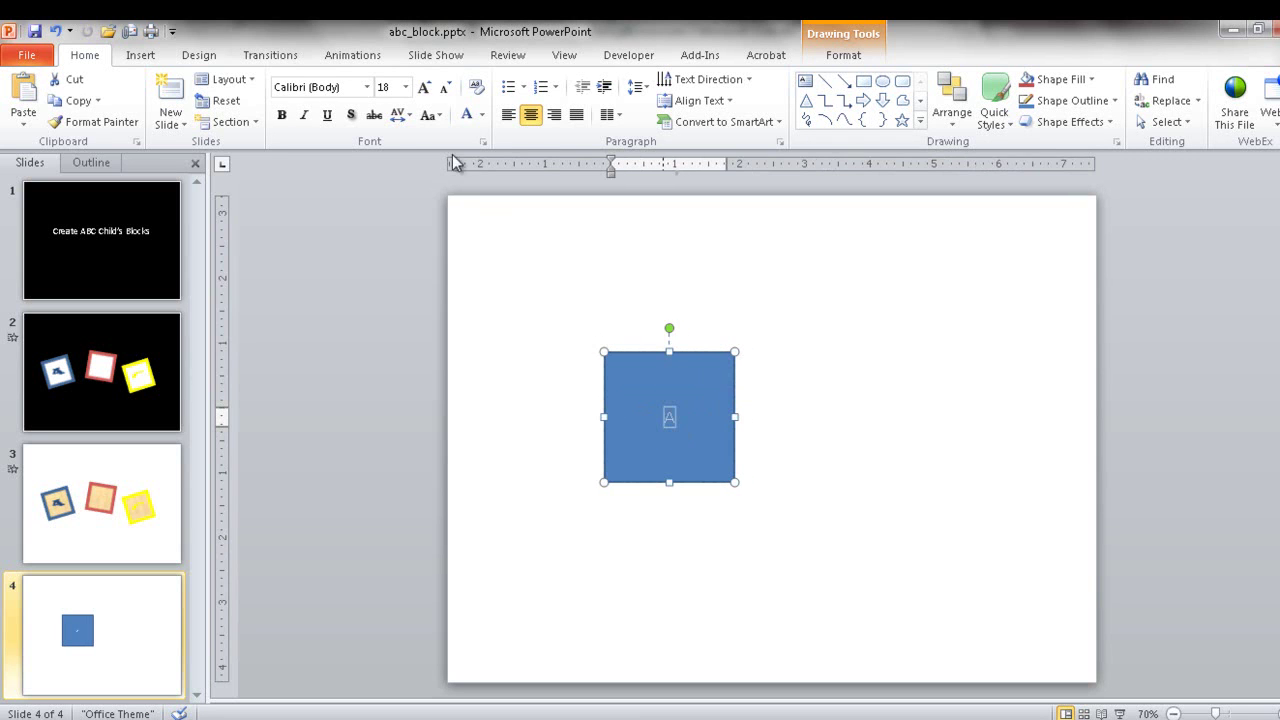
left_click(423, 90)
left_click(423, 90)
left_click(423, 90)
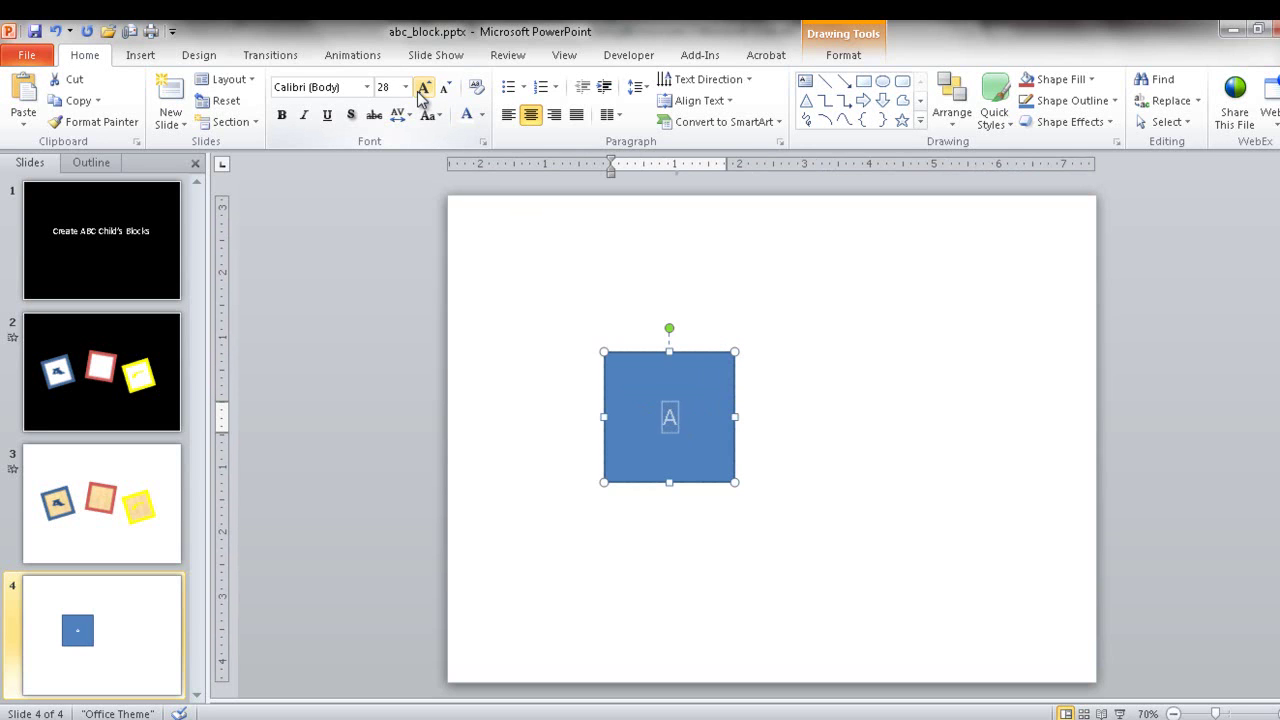
left_click(423, 90)
left_click(423, 90)
left_click(423, 90)
left_click(423, 90)
left_click(423, 90)
left_click(423, 90)
left_click(423, 90)
left_click(423, 90)
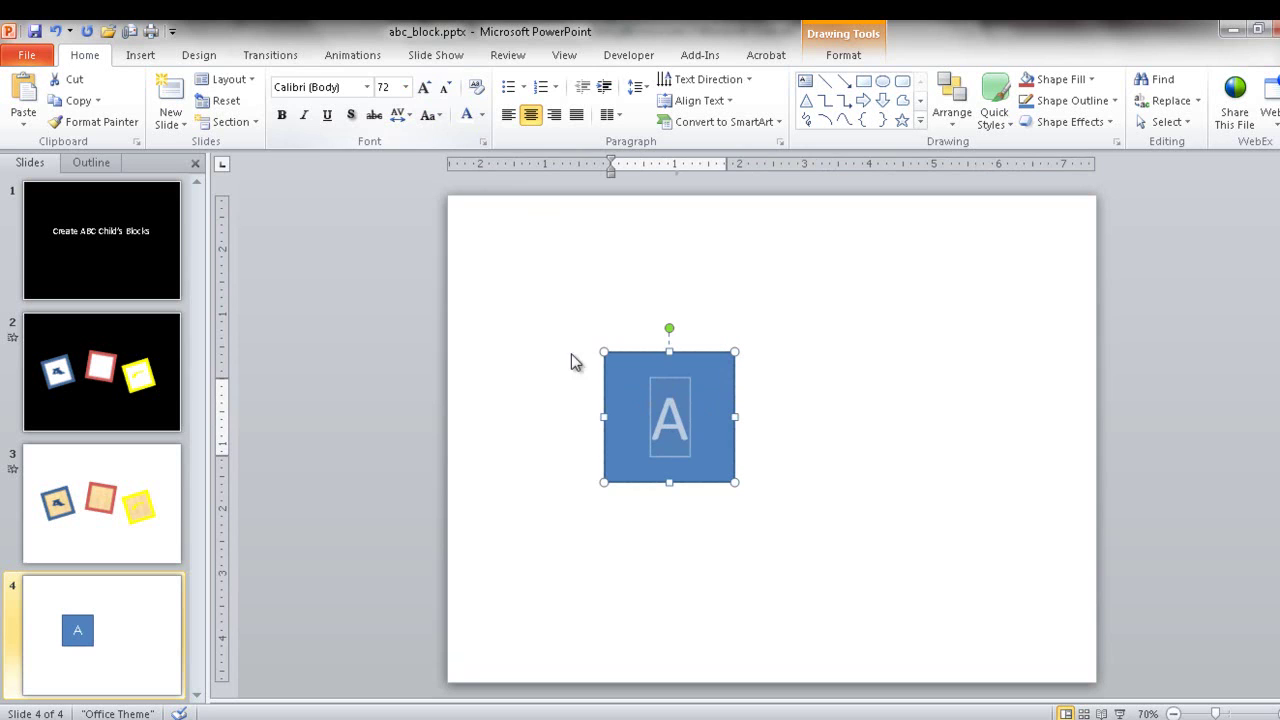
key("Escape")
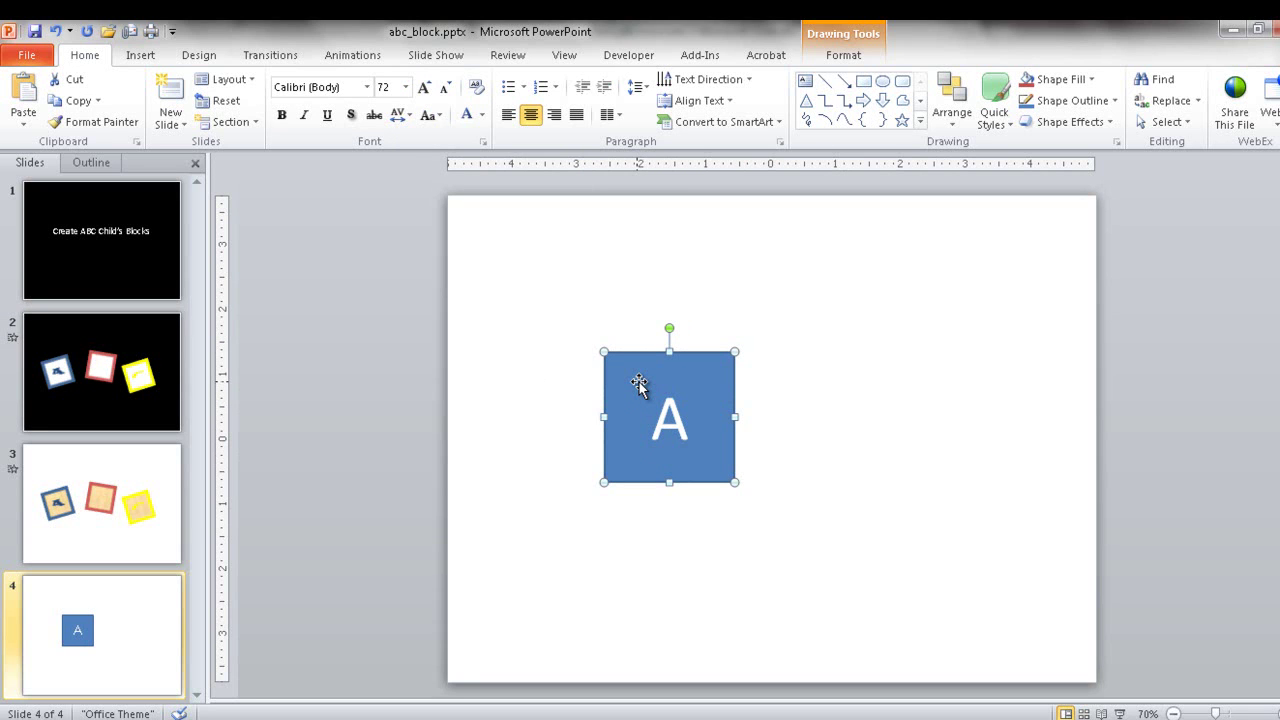
Step: Set the square's Shape Fill to No Fill, leaving the blue border
left_click(841, 58)
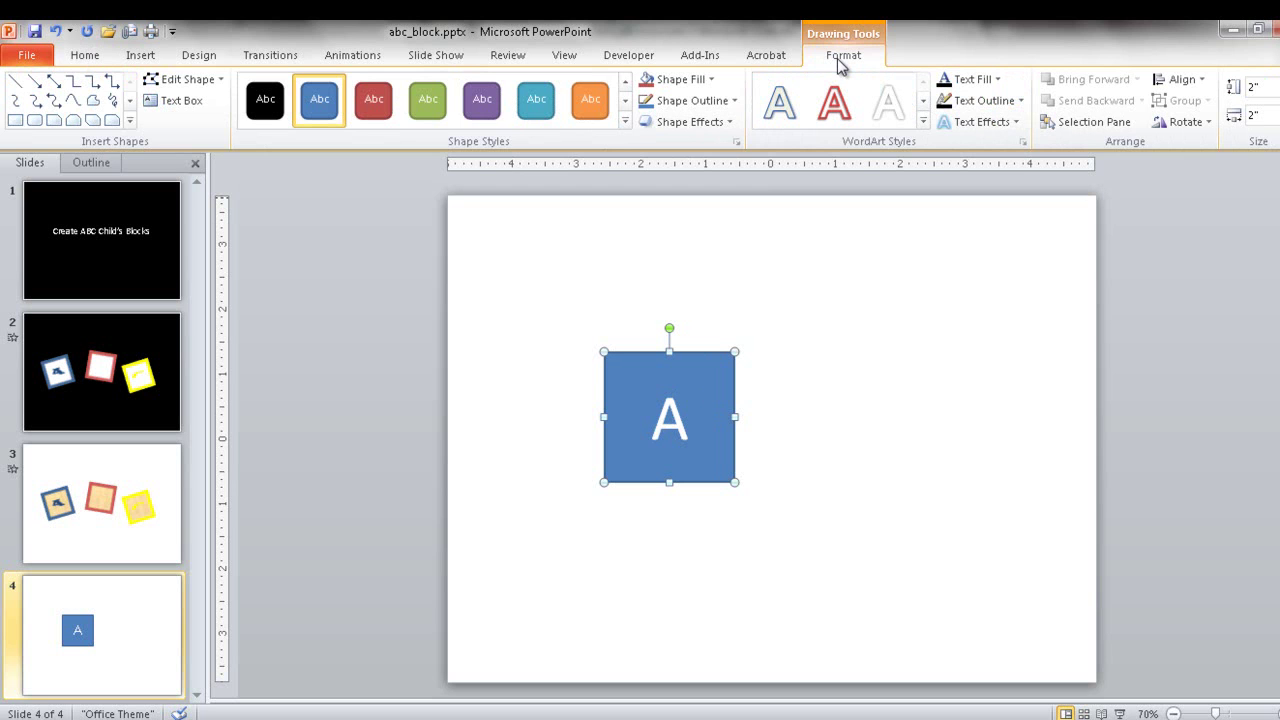
left_click(679, 82)
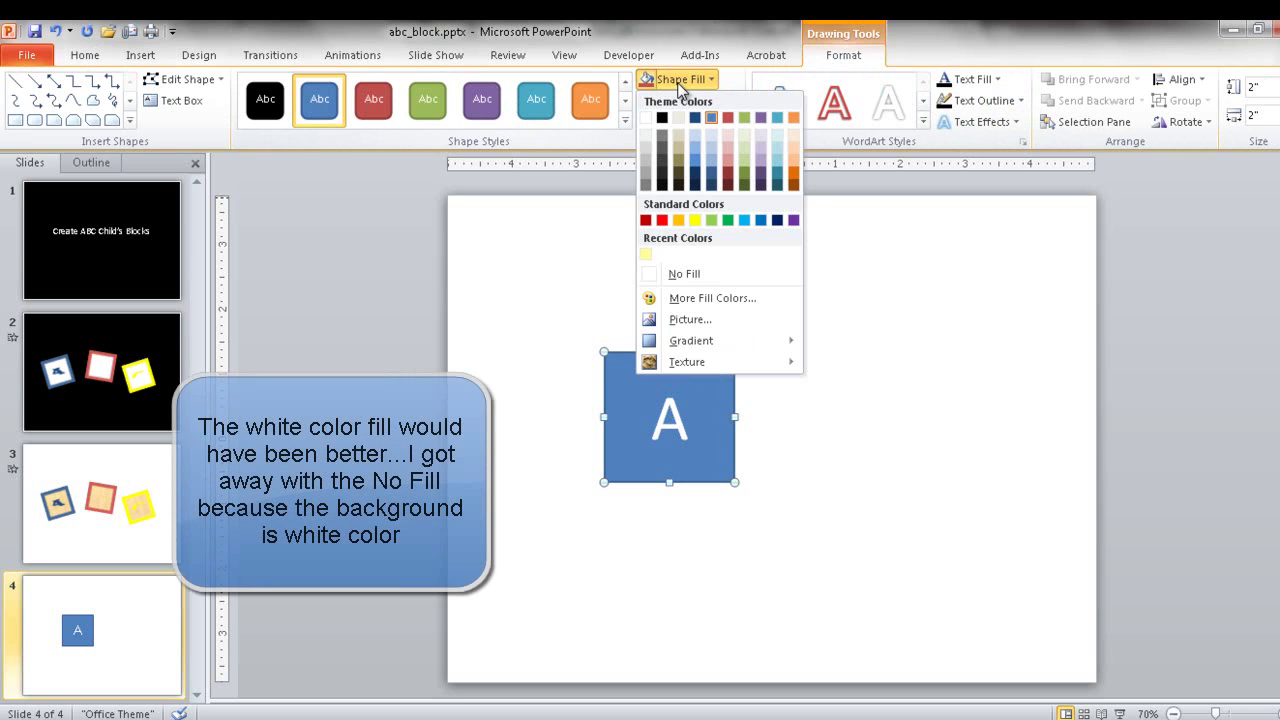
left_click(667, 277)
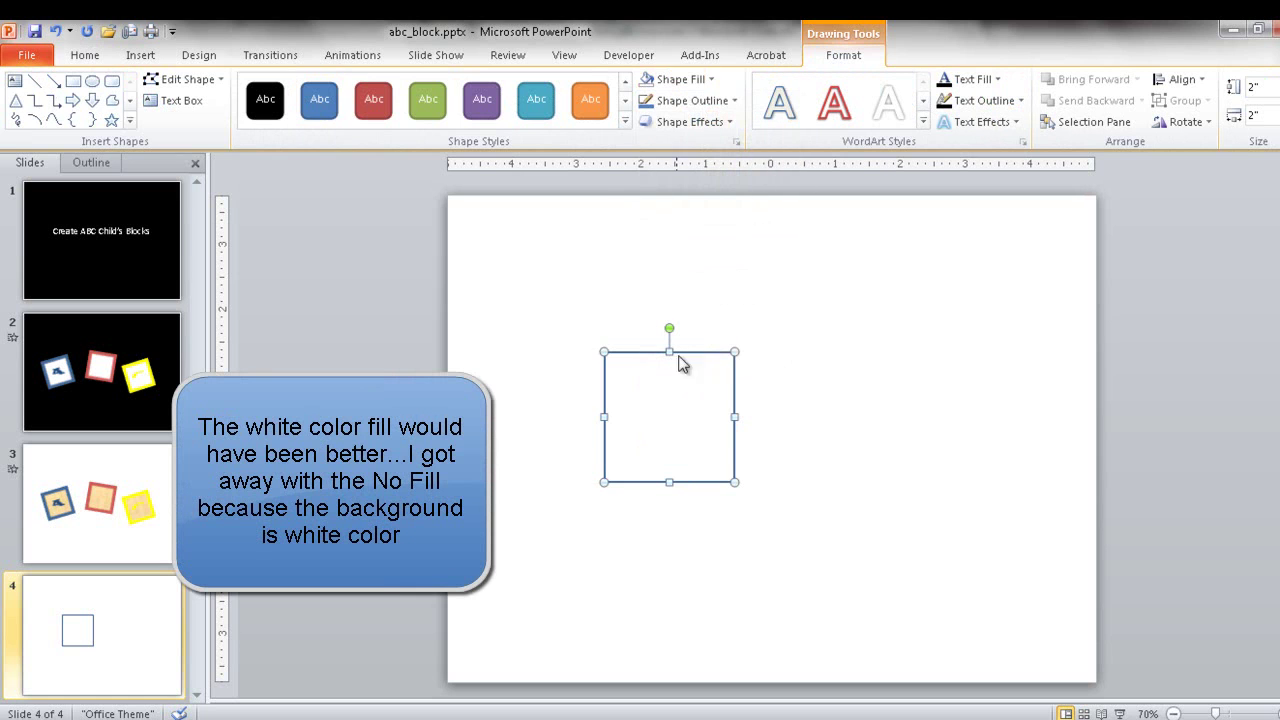
Step: Colour the letter A Dark Blue, Text 2
left_click(653, 414)
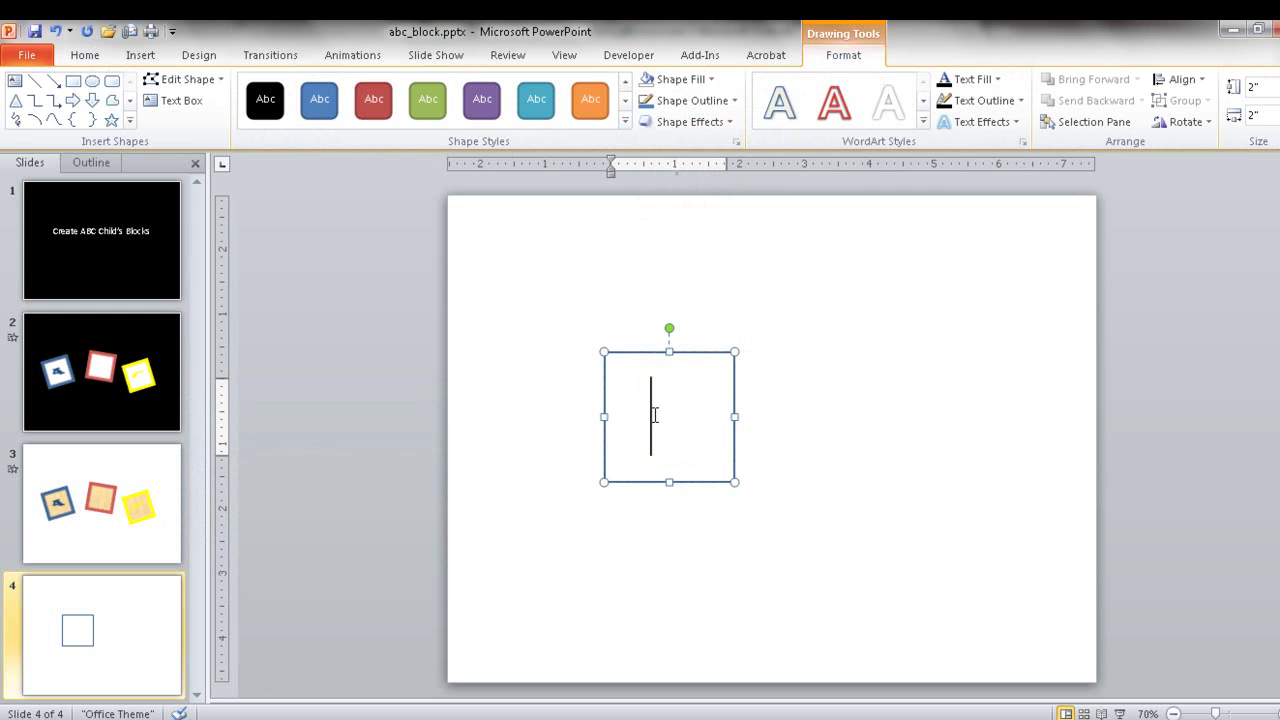
double_click(653, 414)
right_click(669, 418)
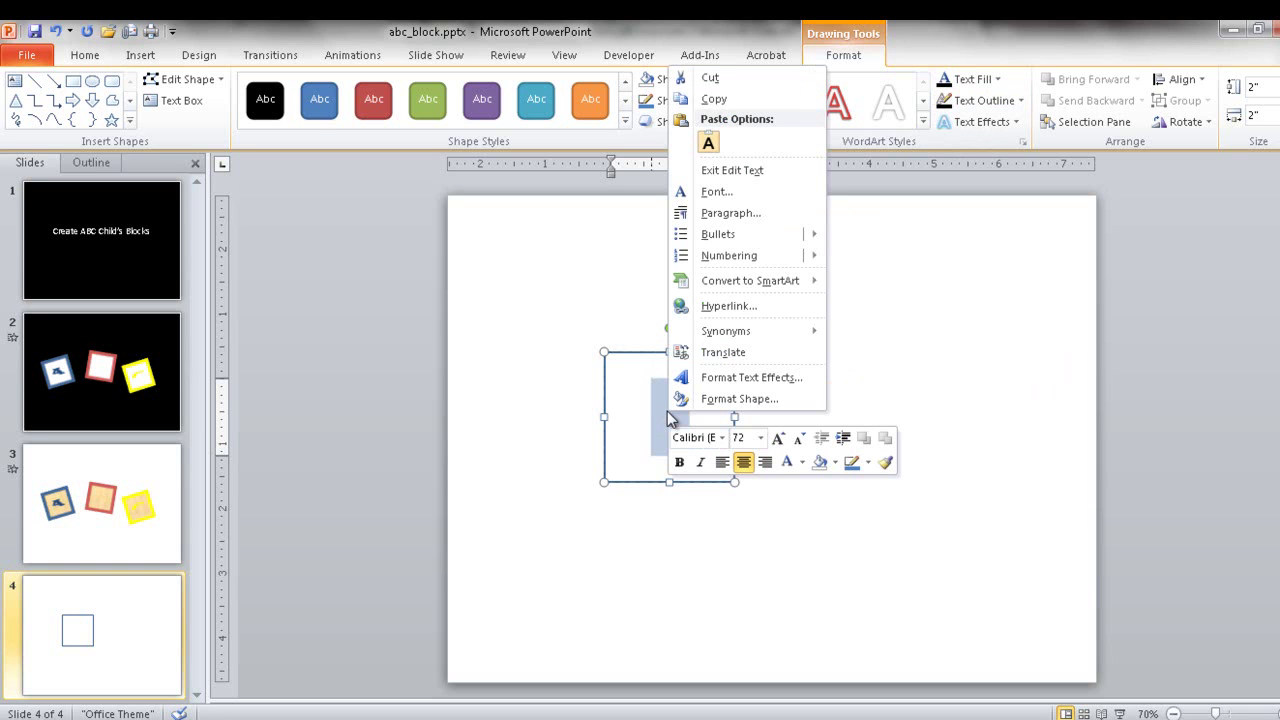
left_click(804, 462)
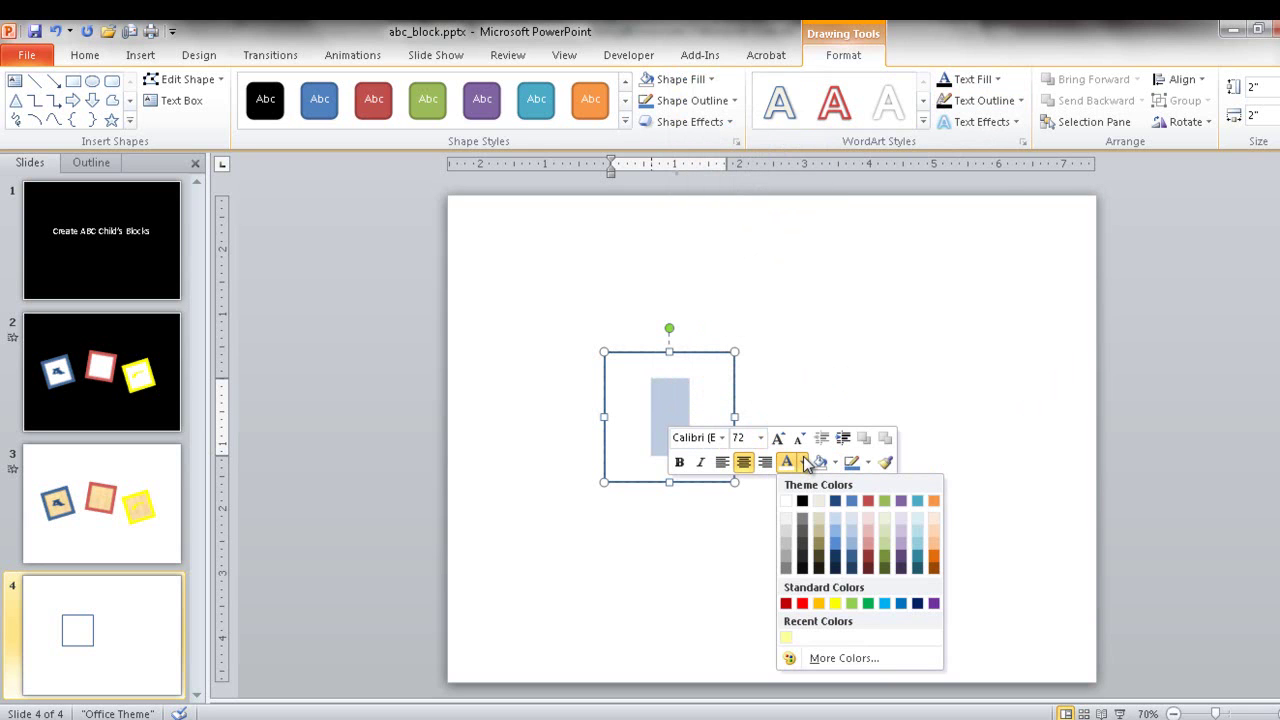
left_click(835, 501)
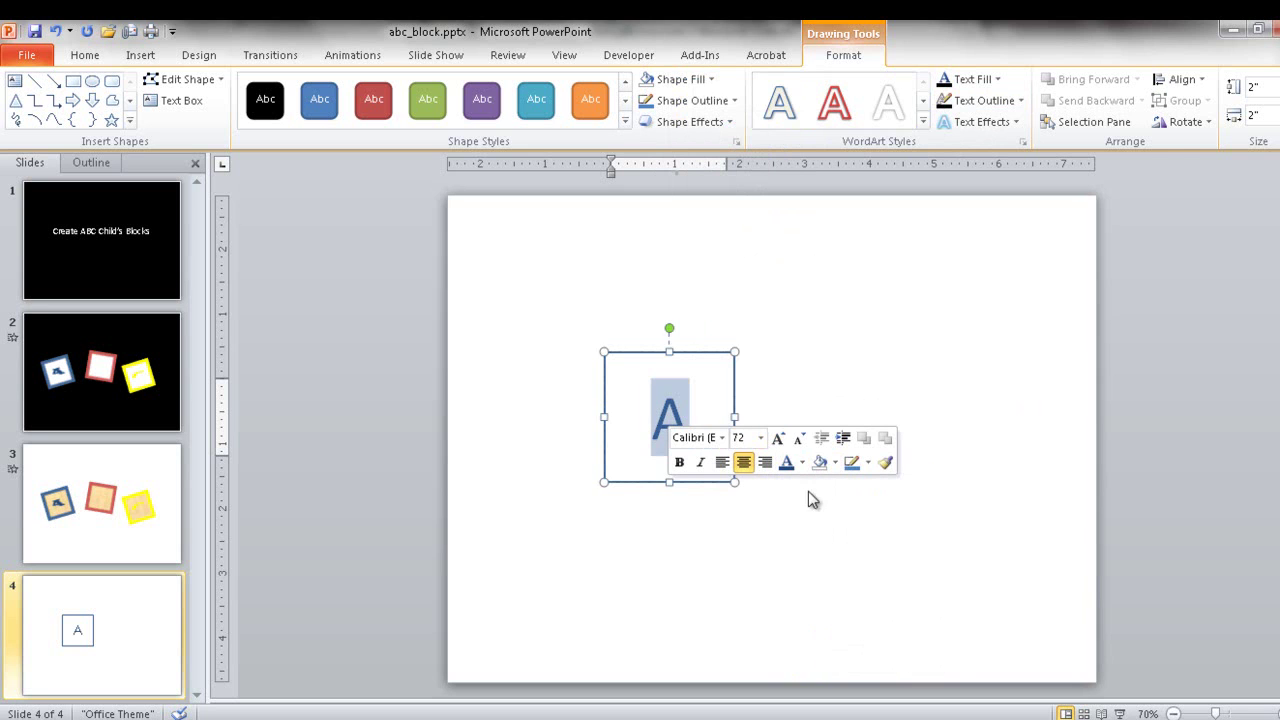
left_click(736, 509)
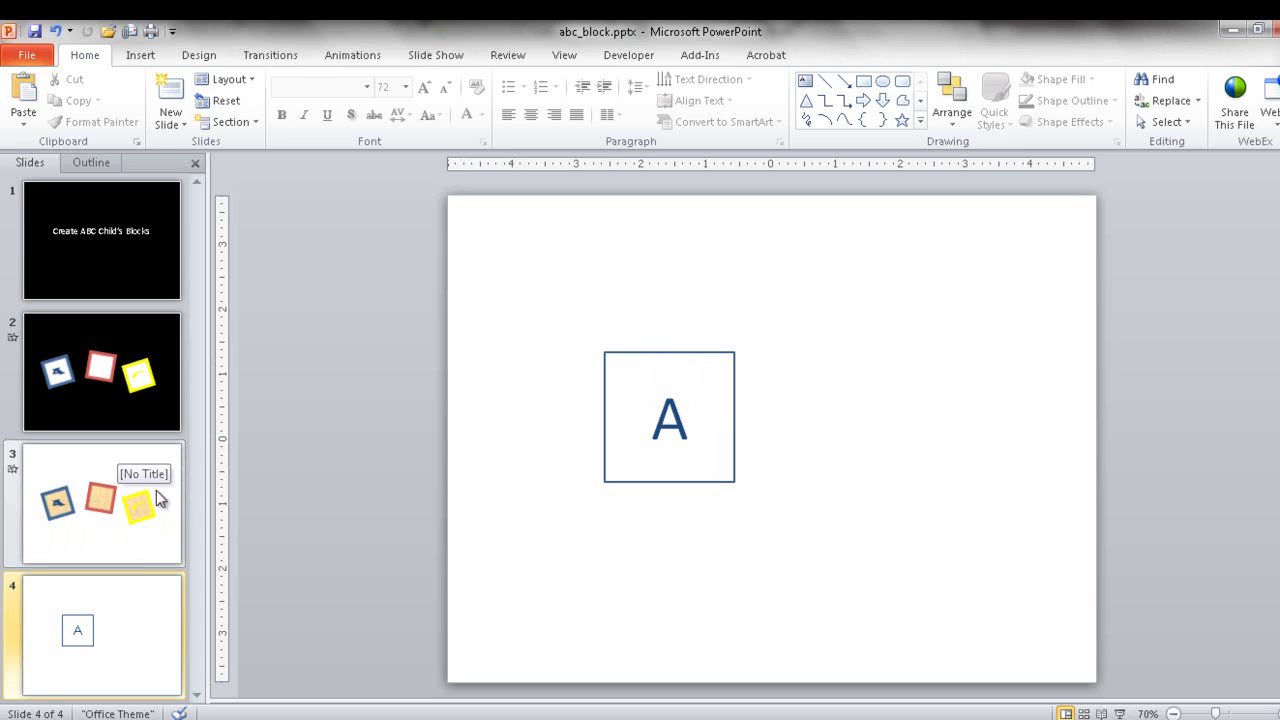
left_click(669, 352)
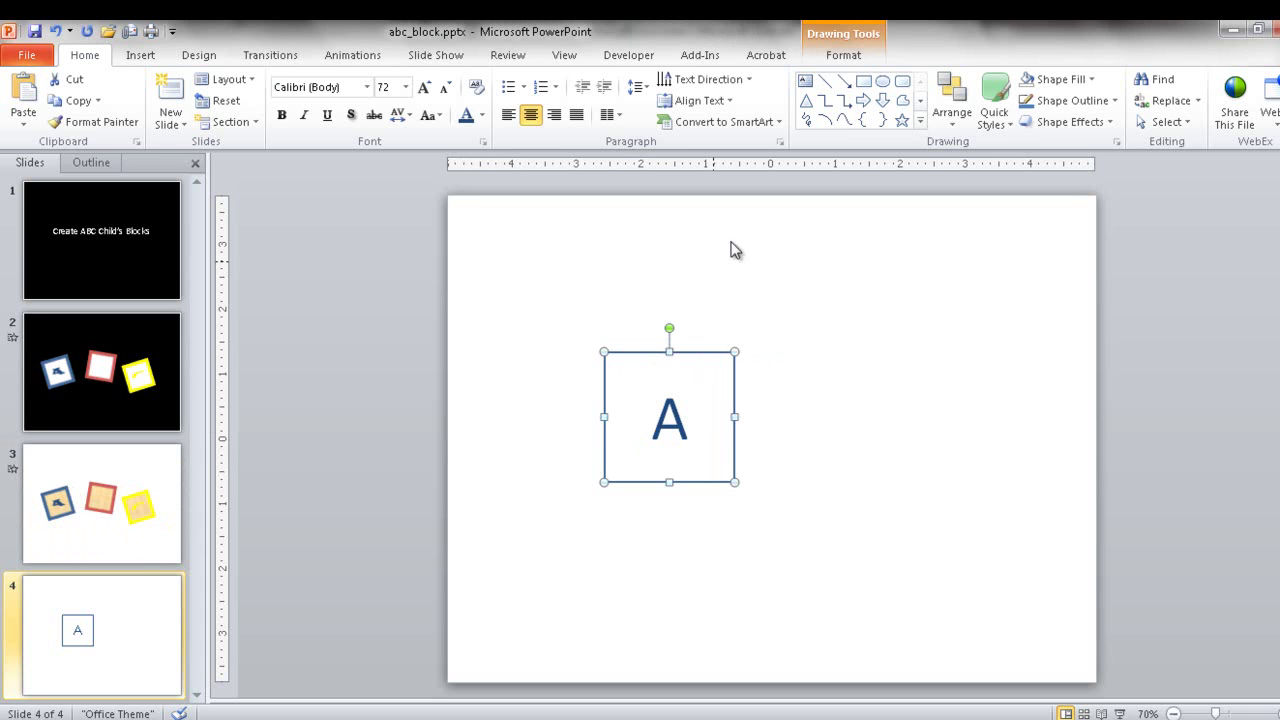
left_click(843, 56)
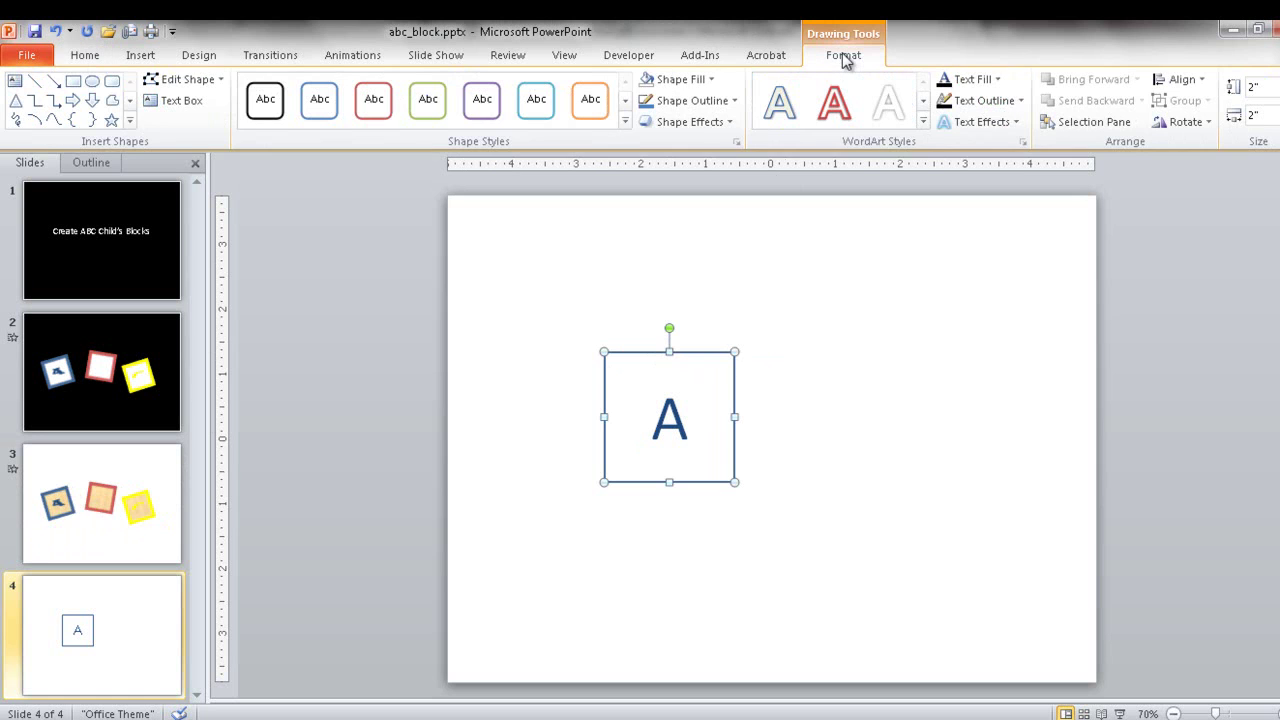
left_click(733, 101)
mouse_move(746, 340)
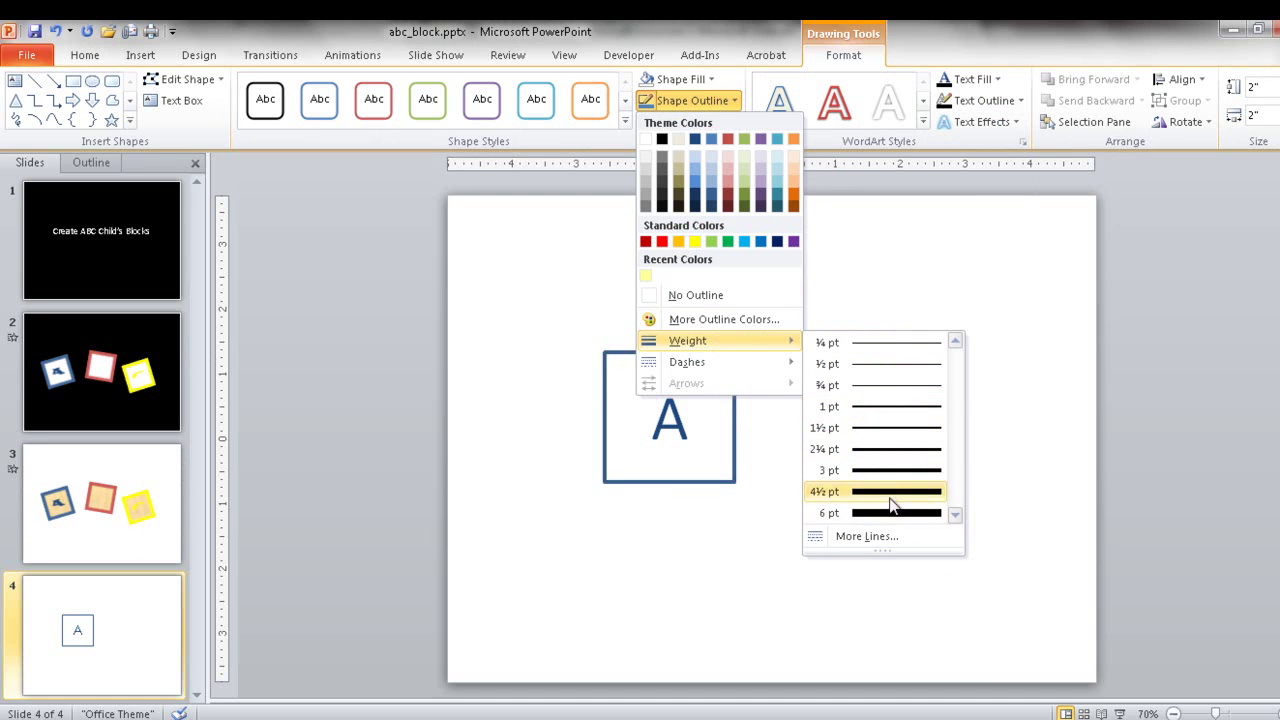
right_click(725, 445)
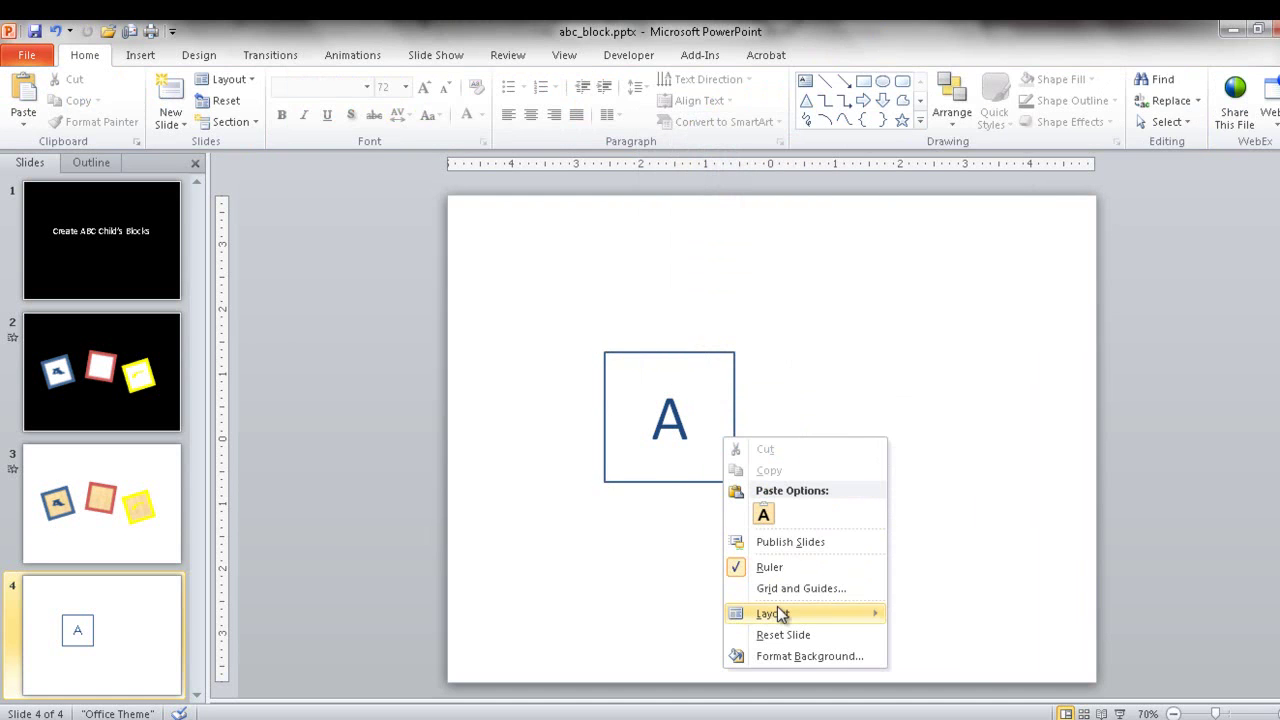
left_click(706, 410)
left_click(698, 358)
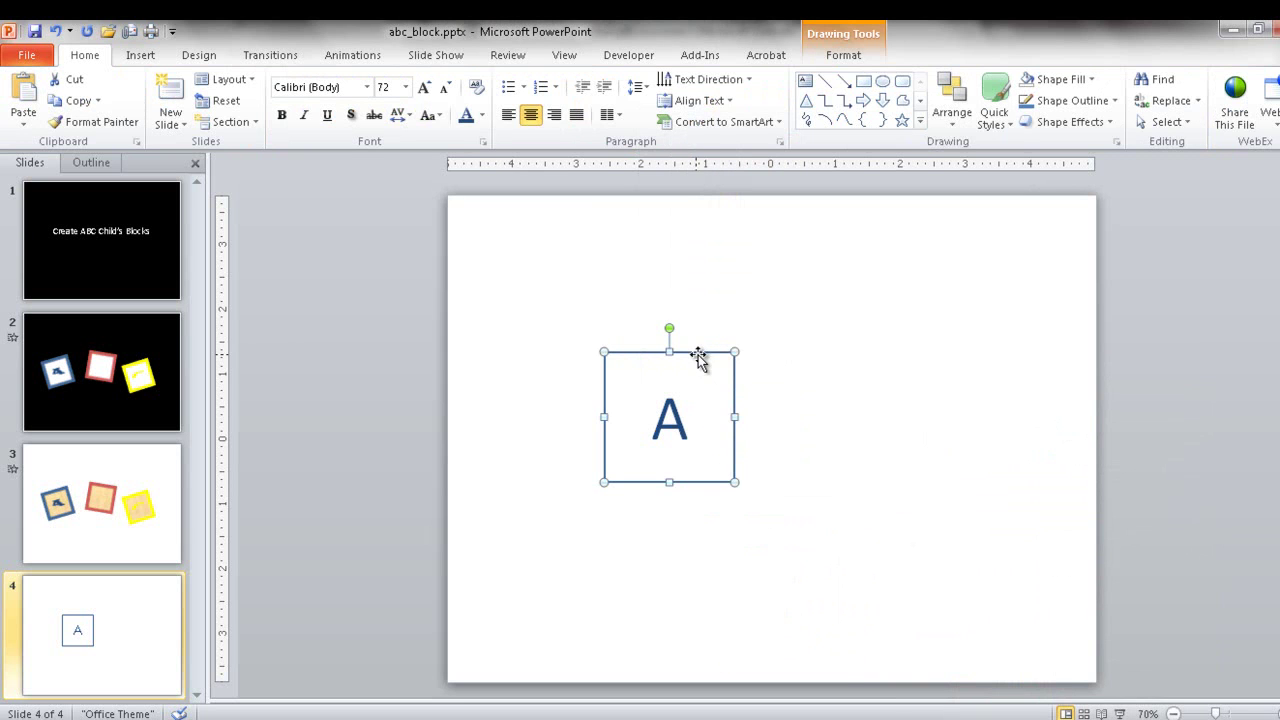
right_click(686, 357)
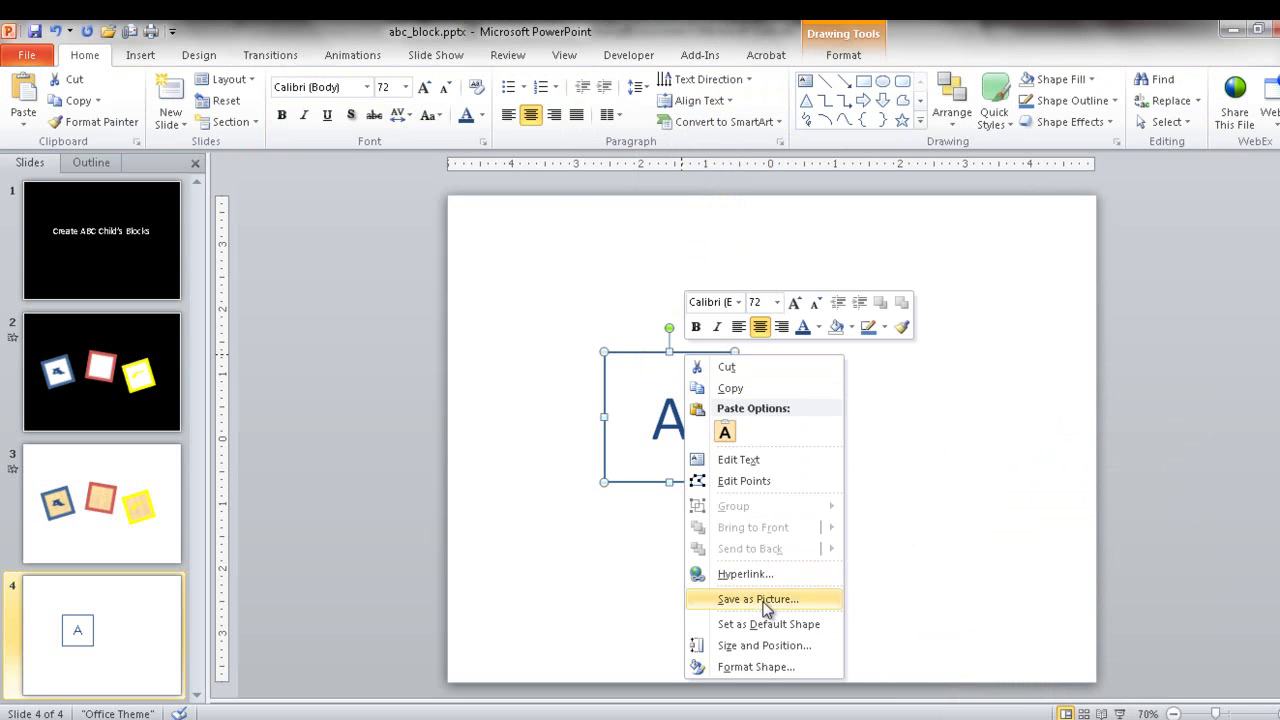
Step: Set the square's outline width to 15 pt in Format Shape > Line Style
left_click(764, 667)
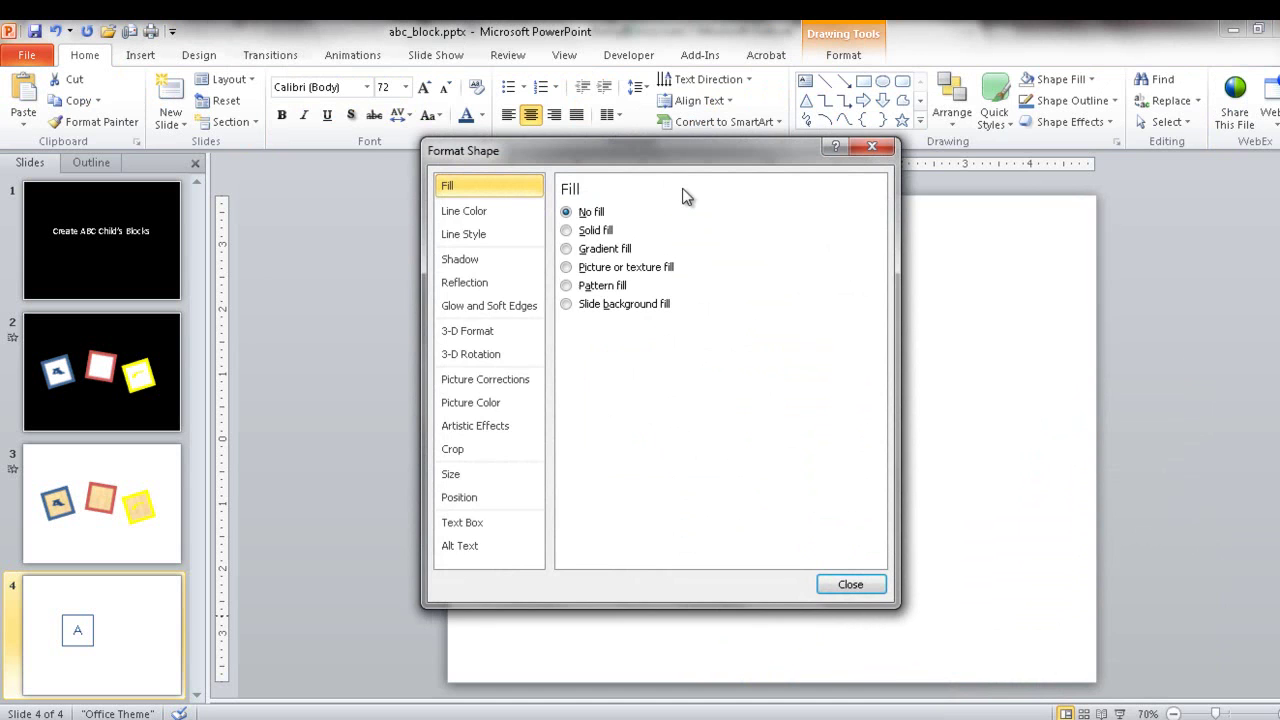
left_click_drag(700, 149, 1040, 131)
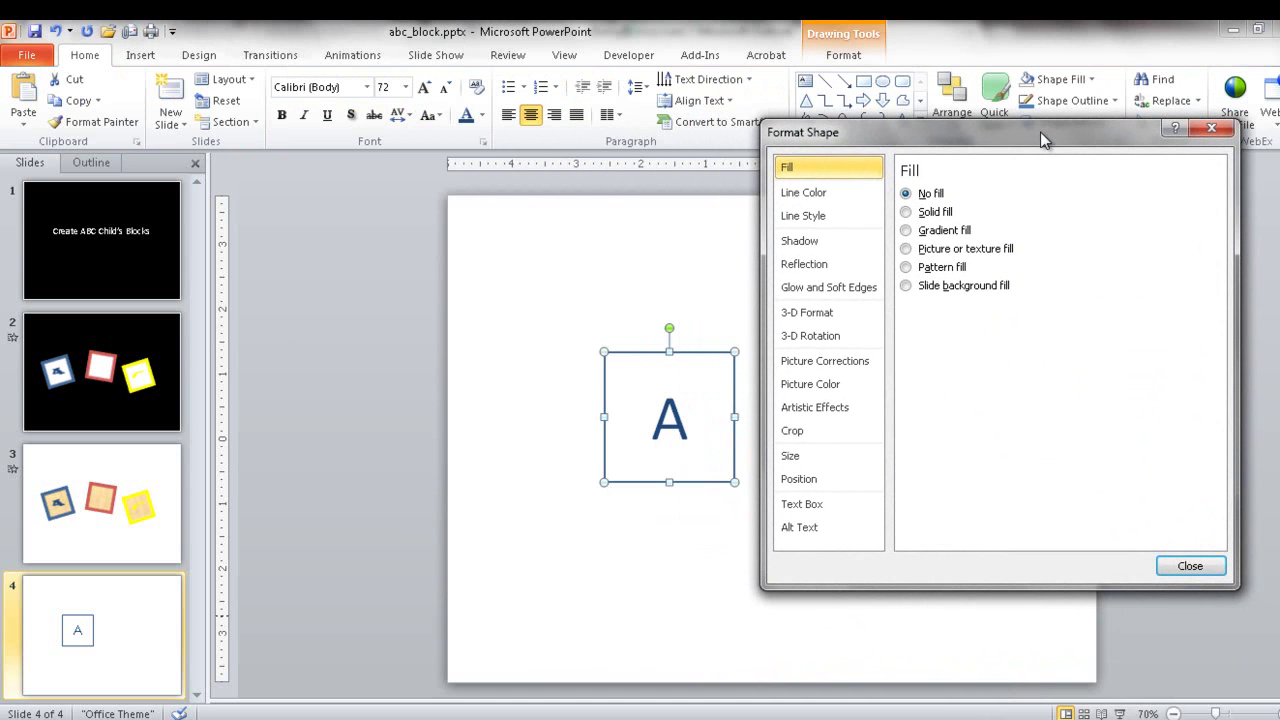
left_click(829, 215)
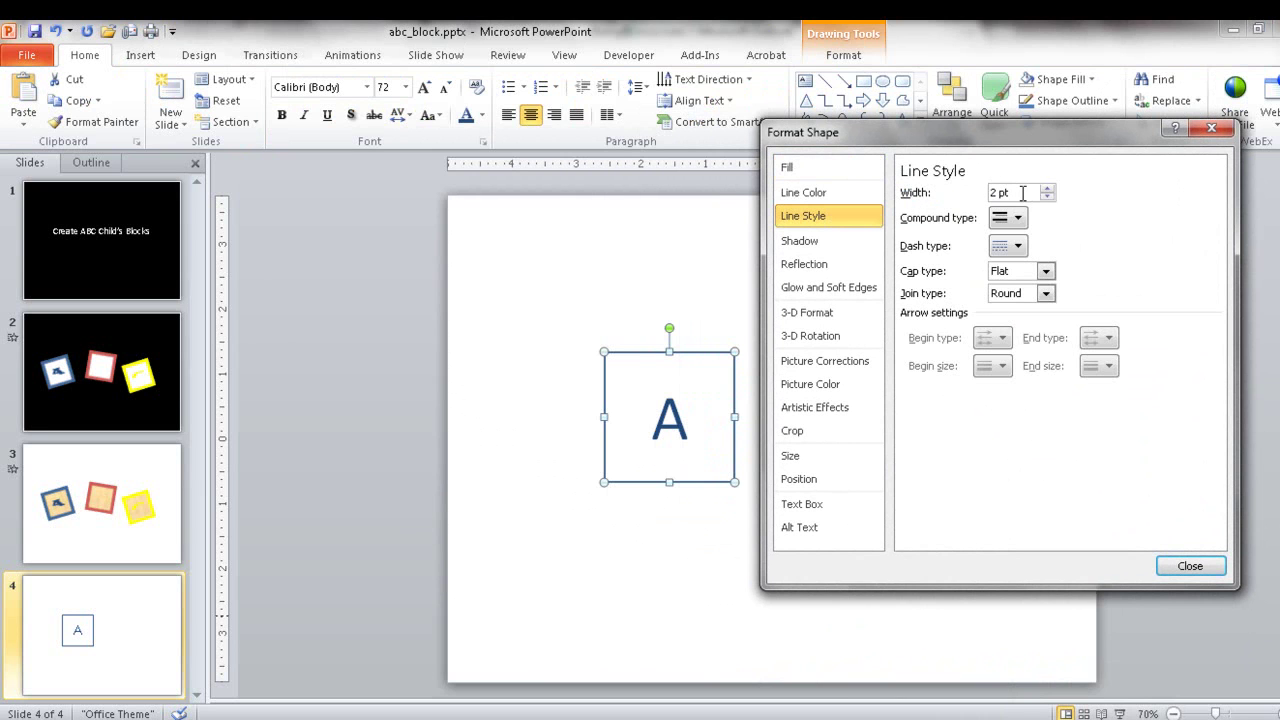
left_click_drag(1024, 193, 962, 196)
type("10")
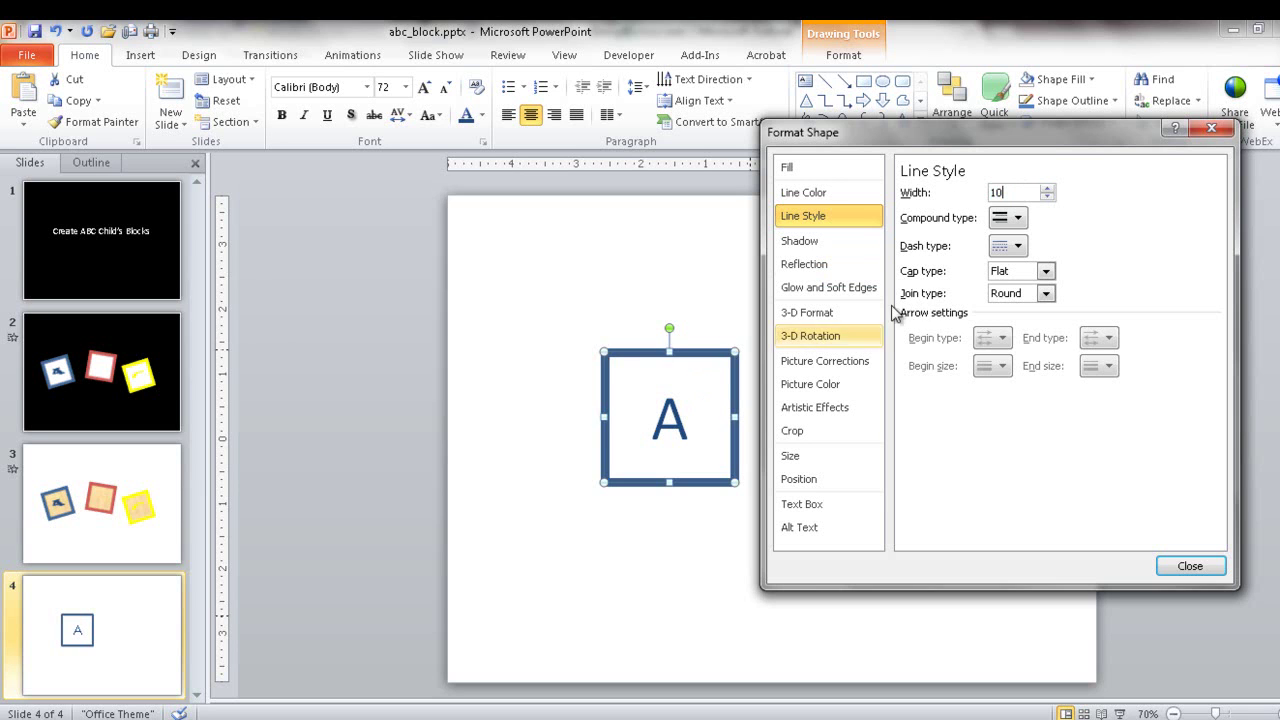
key("BackSpace")
type("5")
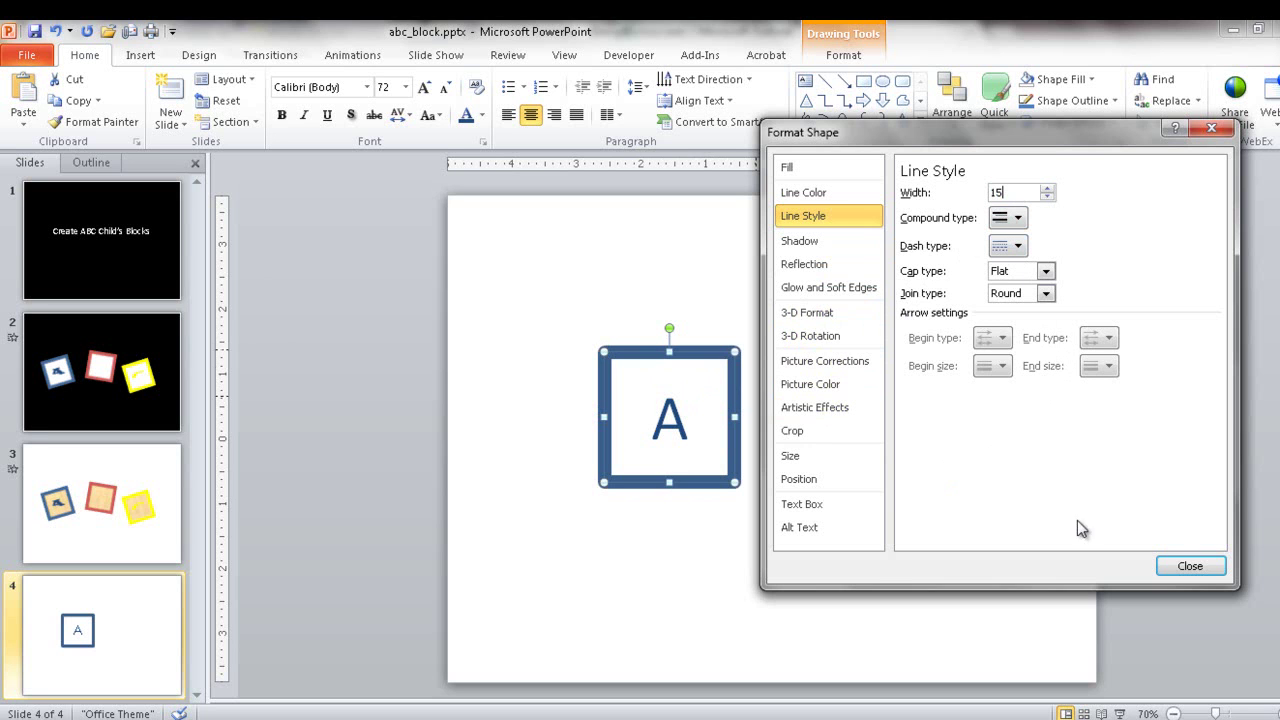
left_click(1190, 566)
Step: Rotate the A block to a tilted angle
left_click(934, 572)
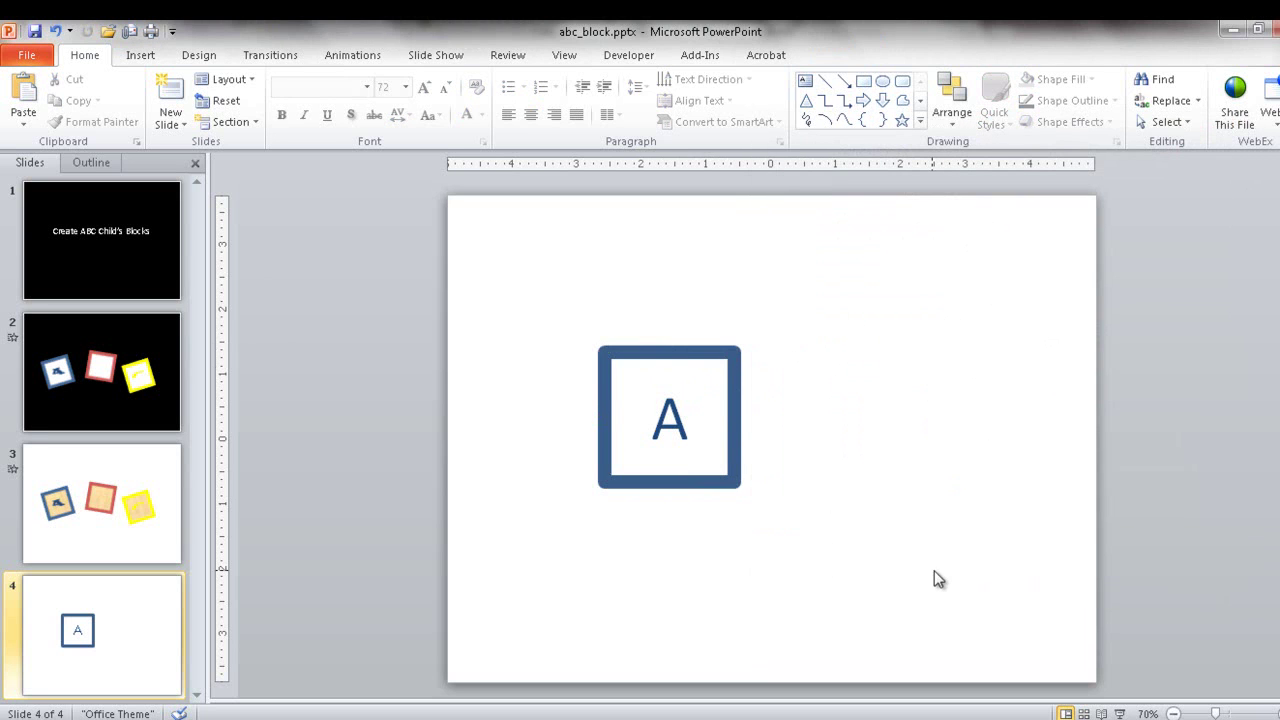
left_click(680, 416)
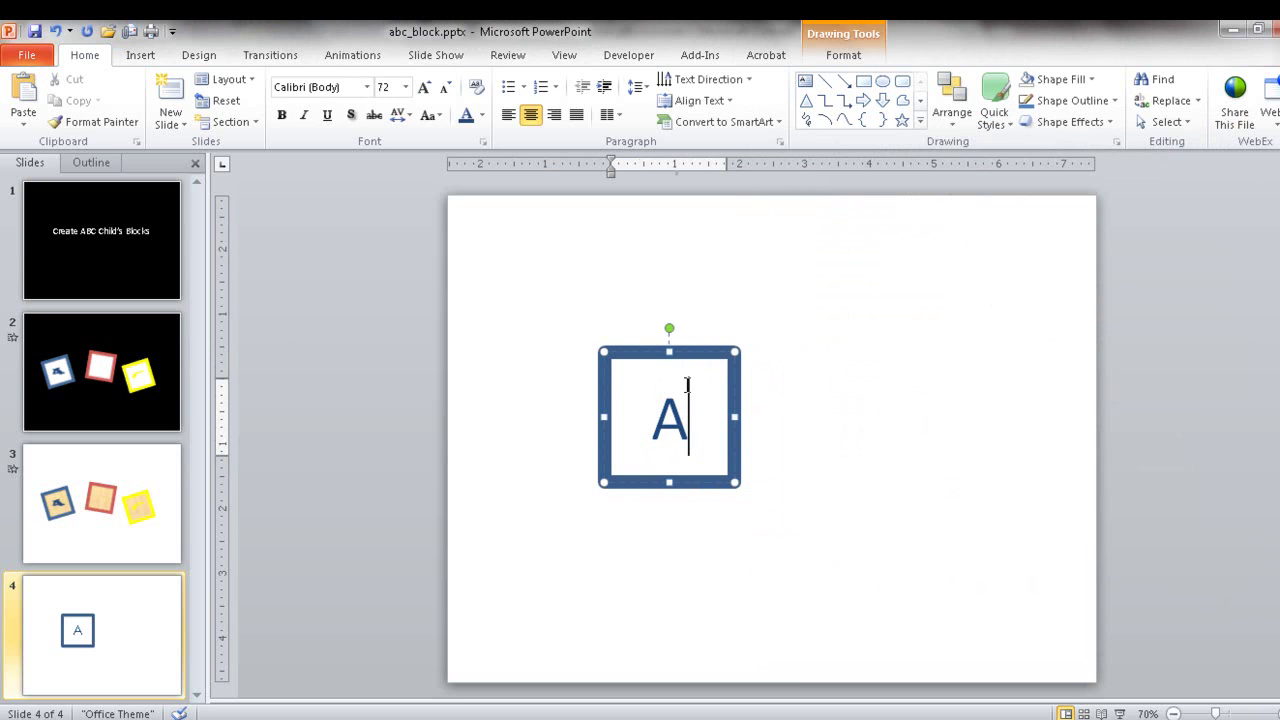
left_click_drag(666, 329, 632, 327)
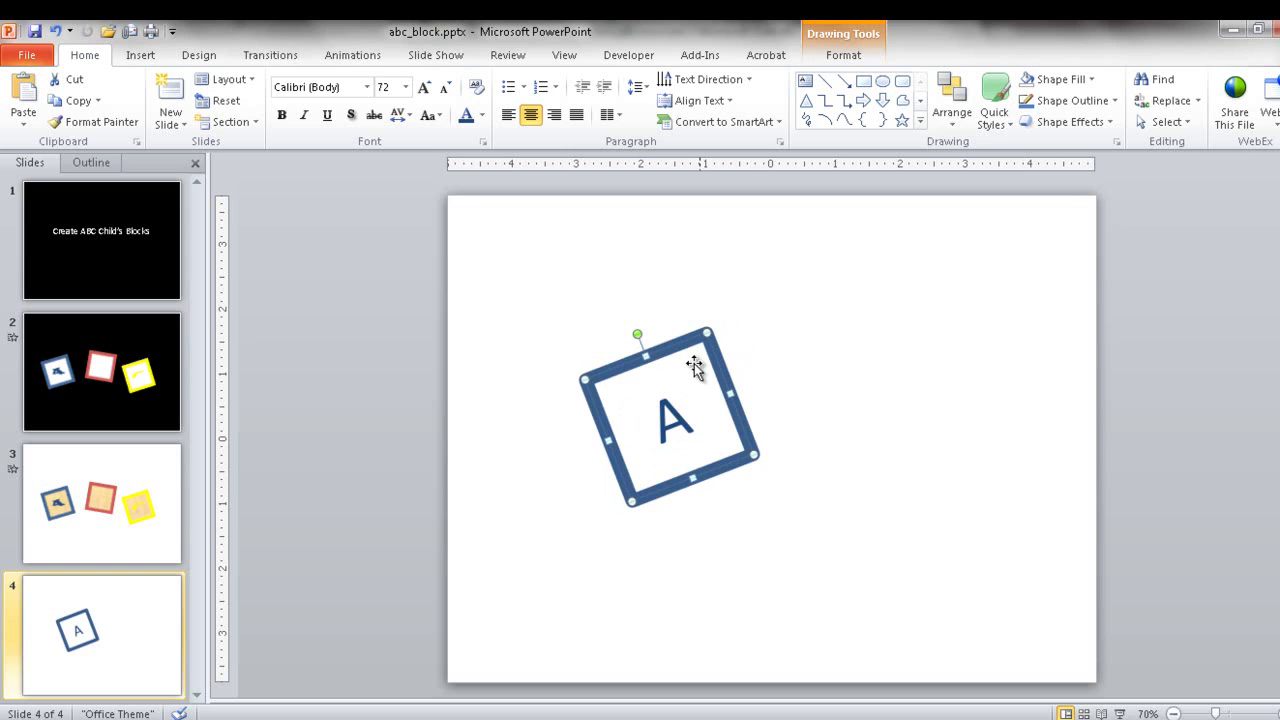
left_click(773, 409)
Step: Set the letter A in 96 pt Berlin Sans FB Demi
left_click(690, 422)
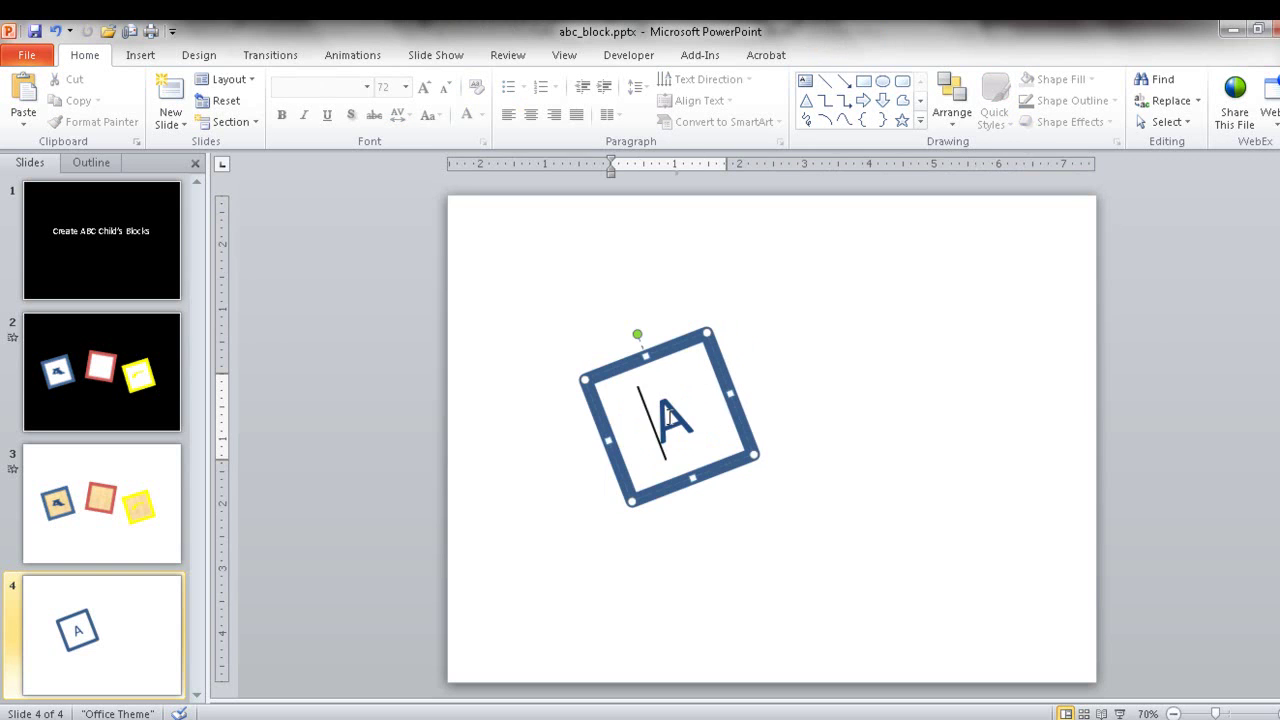
double_click(672, 425)
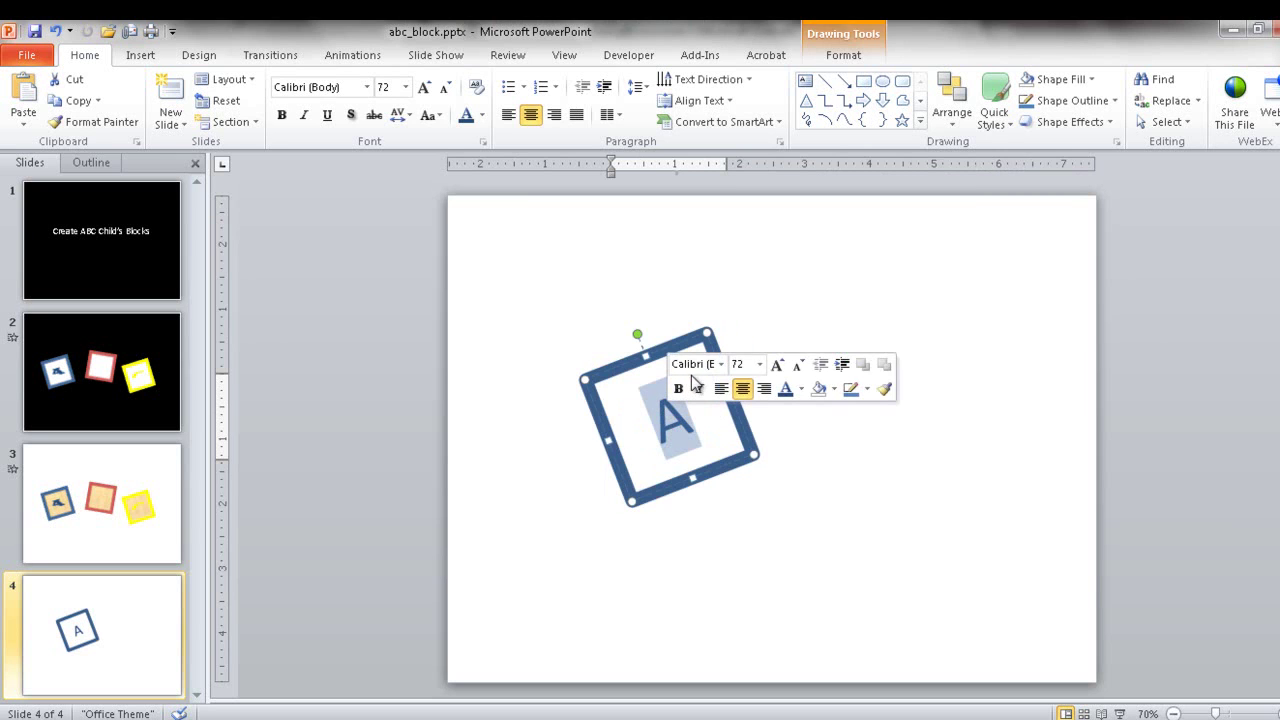
left_click(368, 88)
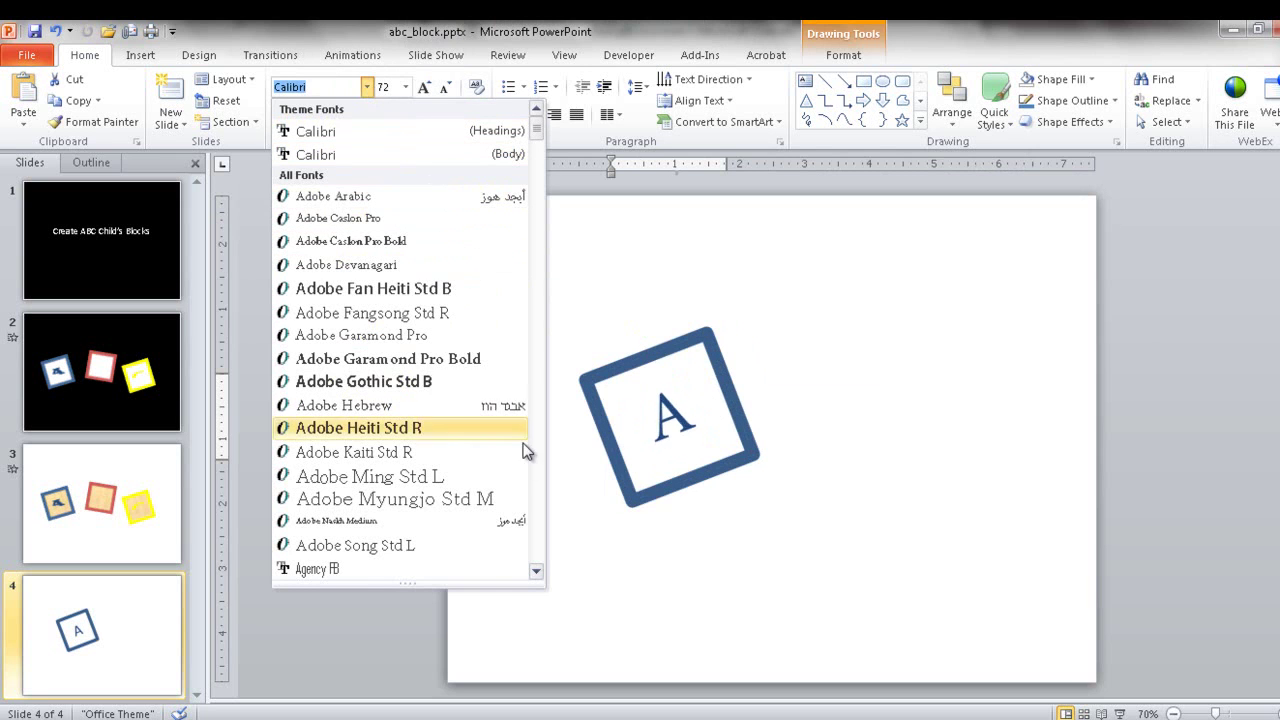
left_click(538, 478)
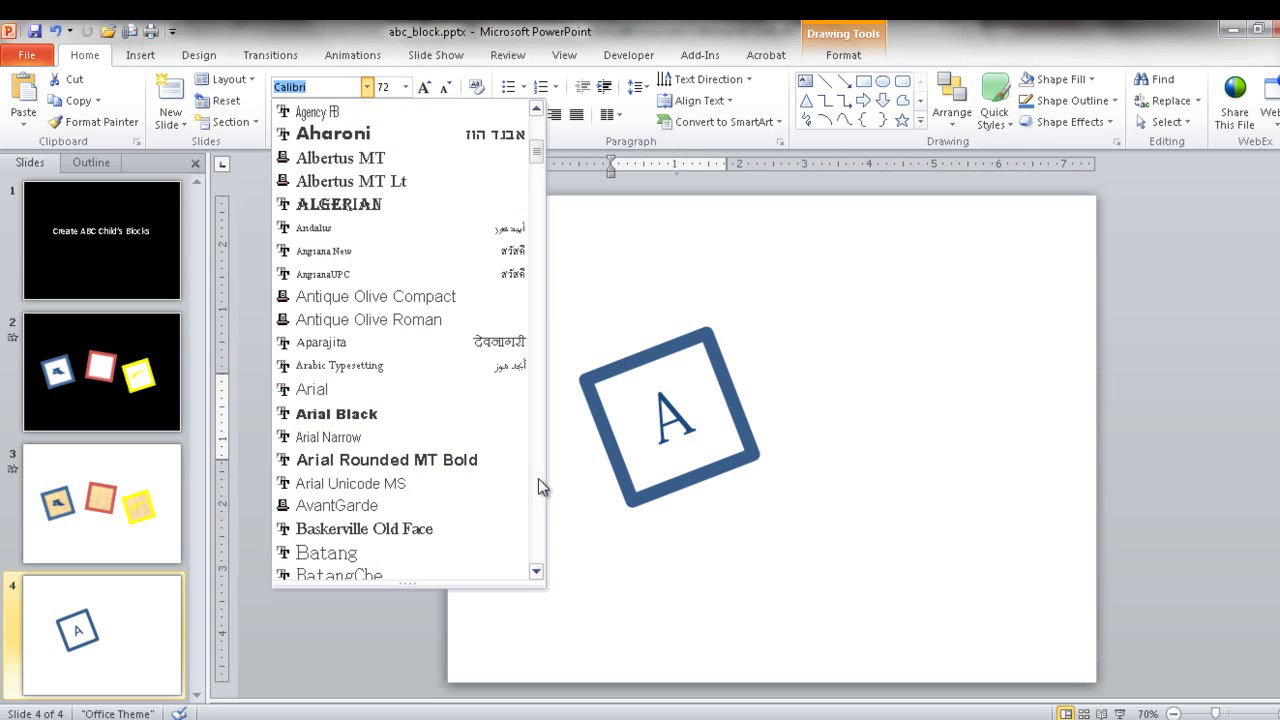
left_click(538, 478)
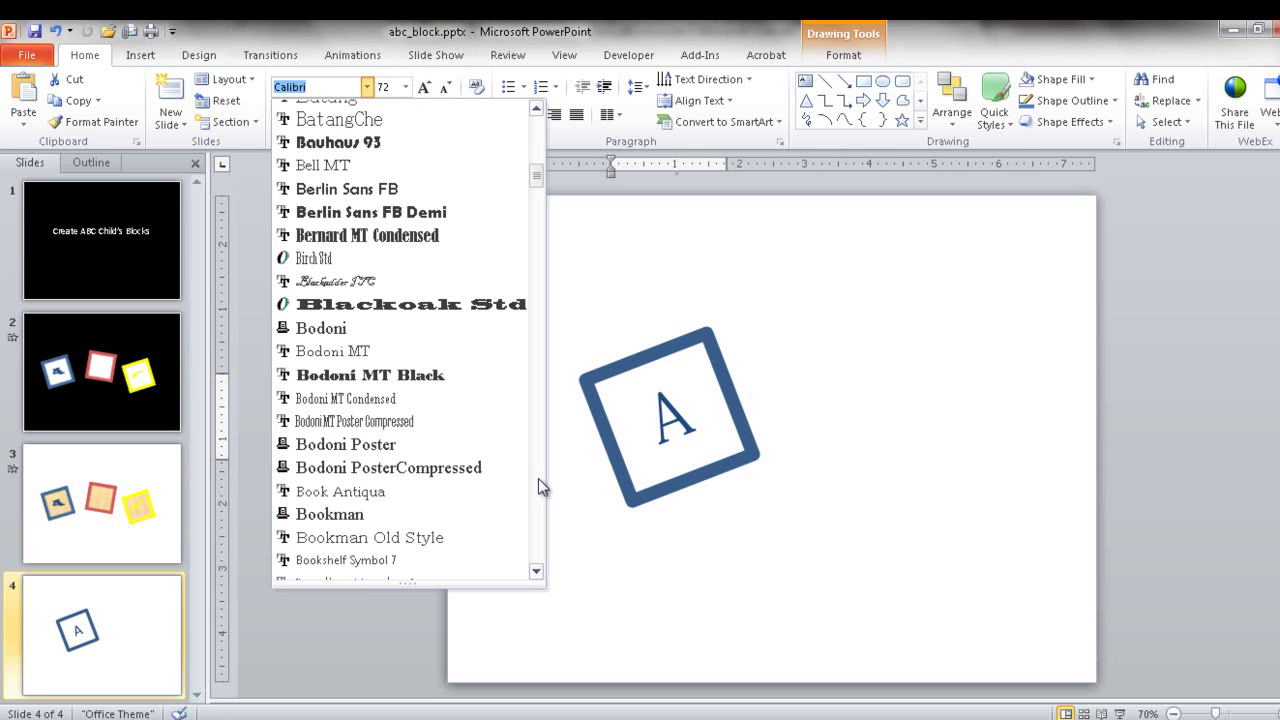
left_click(465, 214)
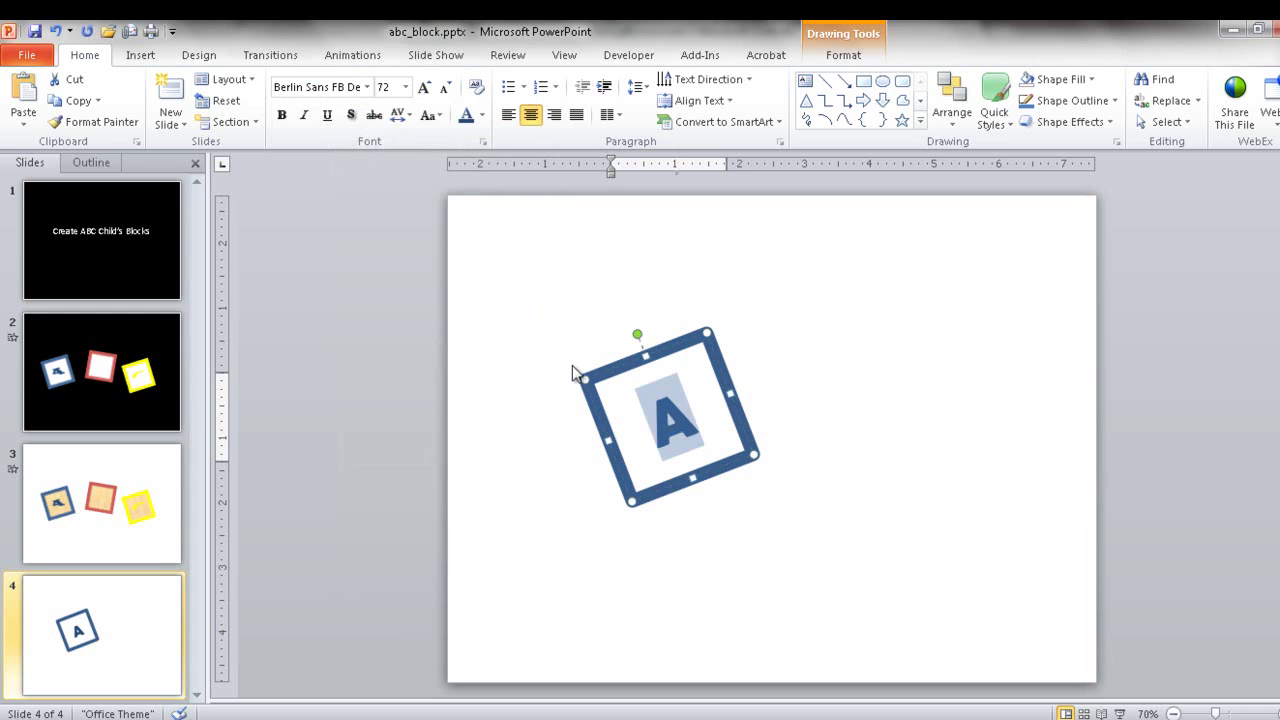
left_click(425, 88)
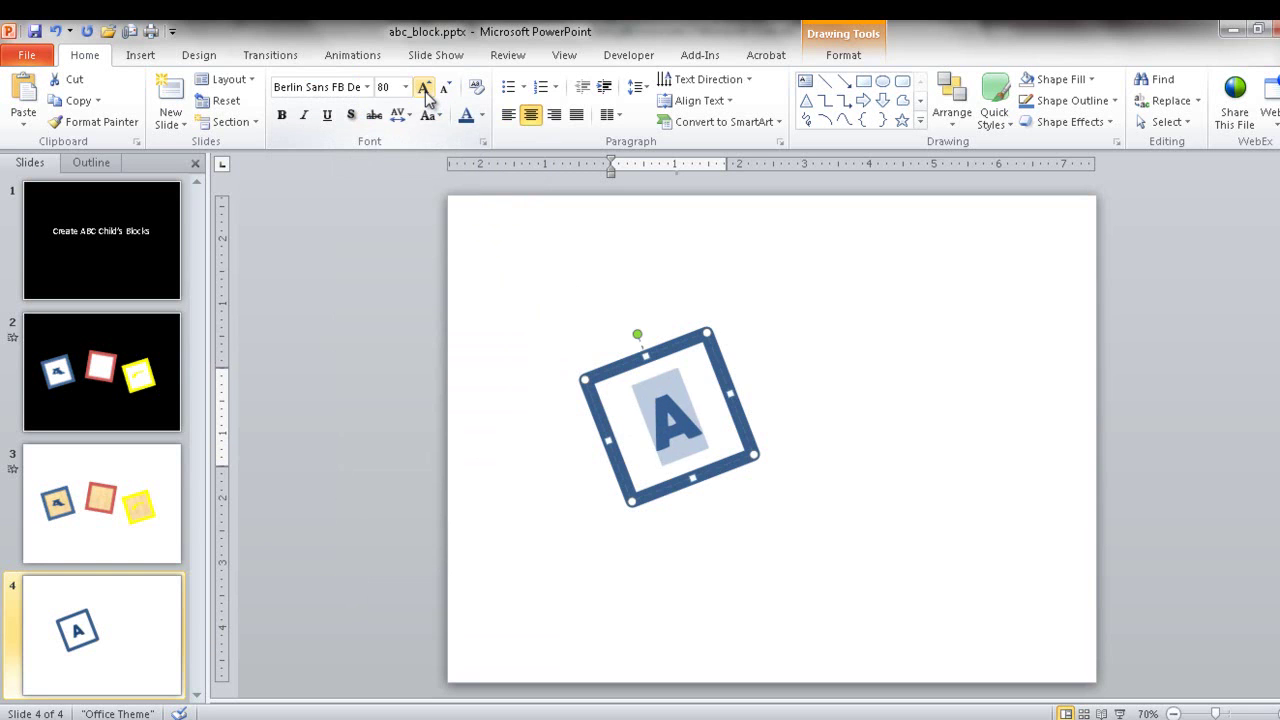
left_click(425, 88)
left_click(425, 88)
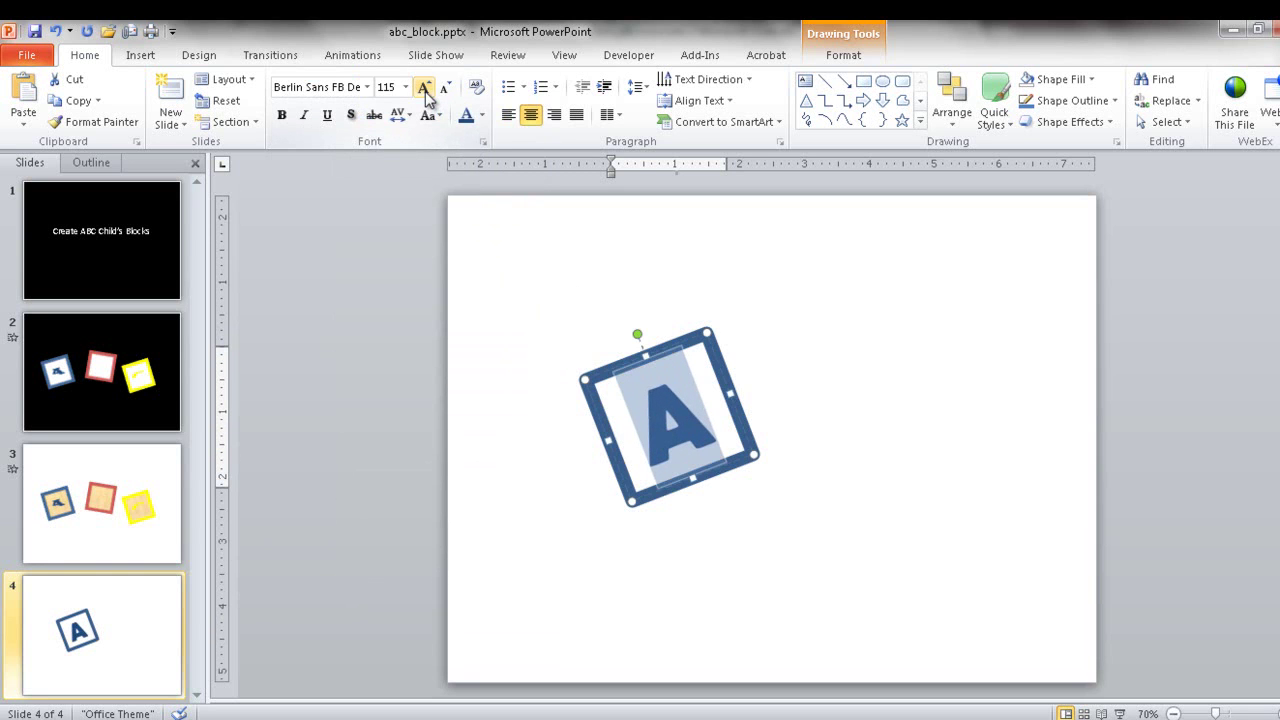
left_click(443, 88)
Step: Move the A block down and to the left of centre
left_click(840, 345)
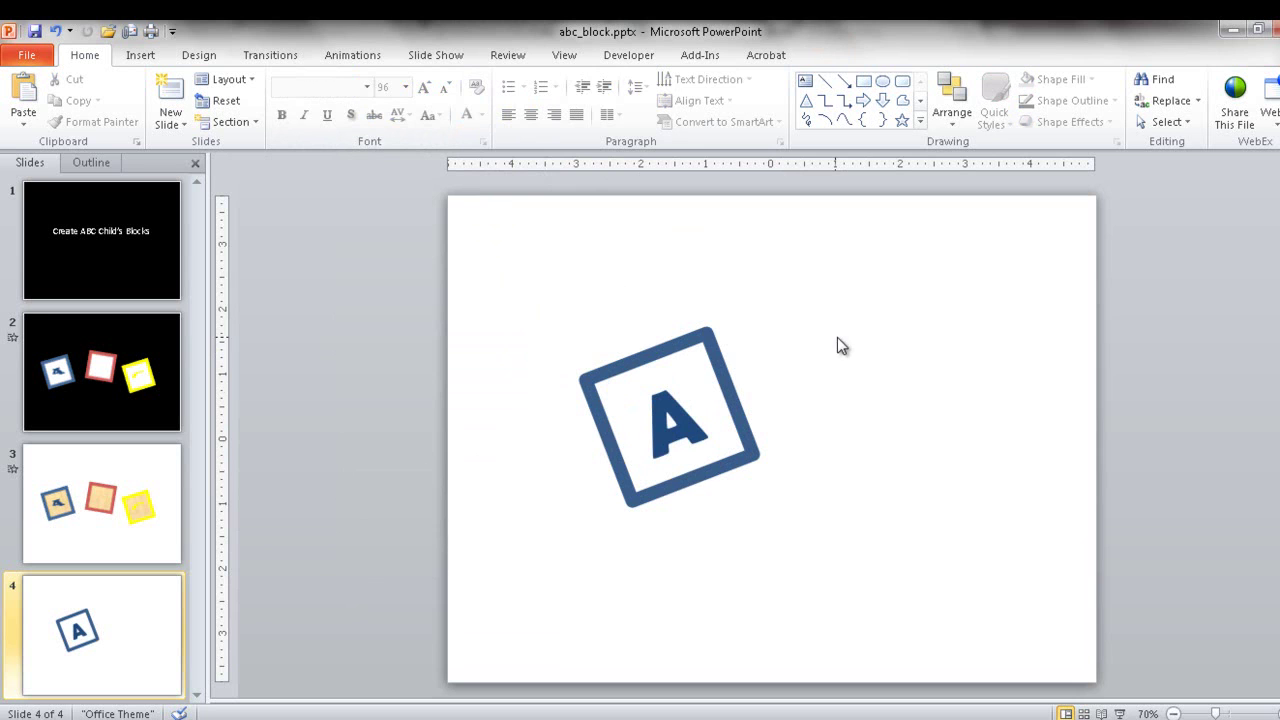
left_click(659, 397)
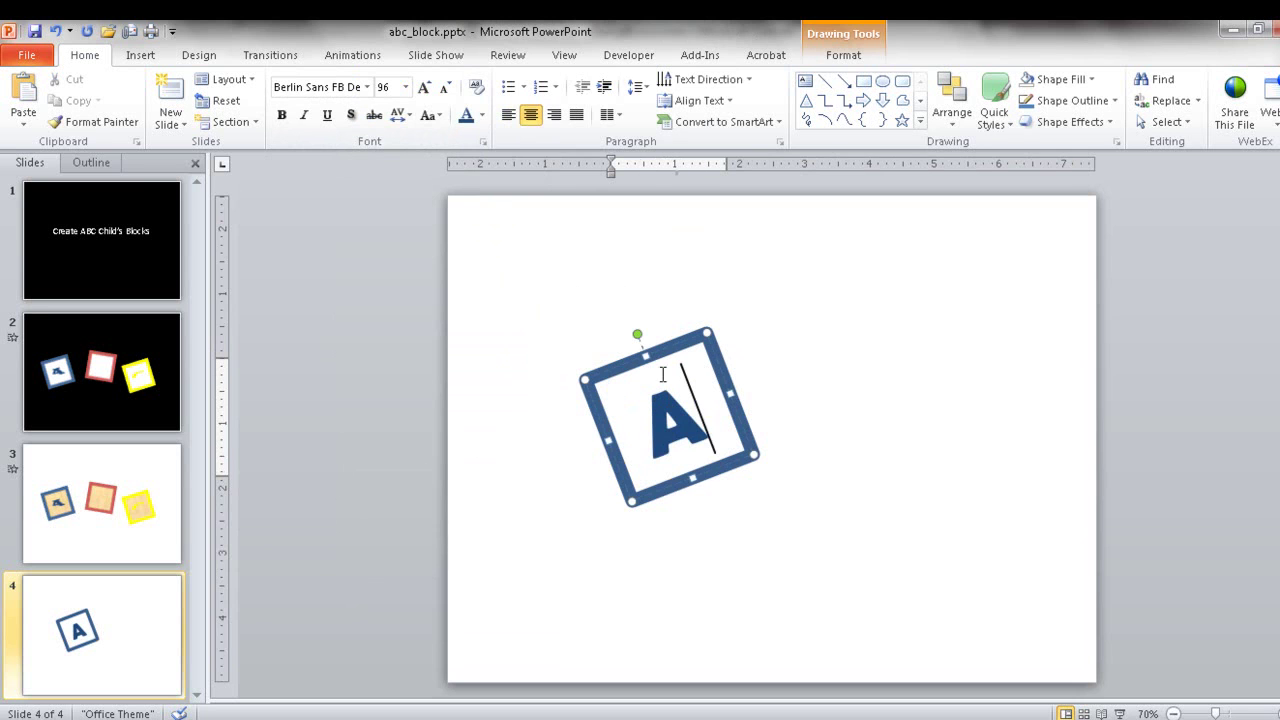
left_click_drag(666, 352, 618, 377)
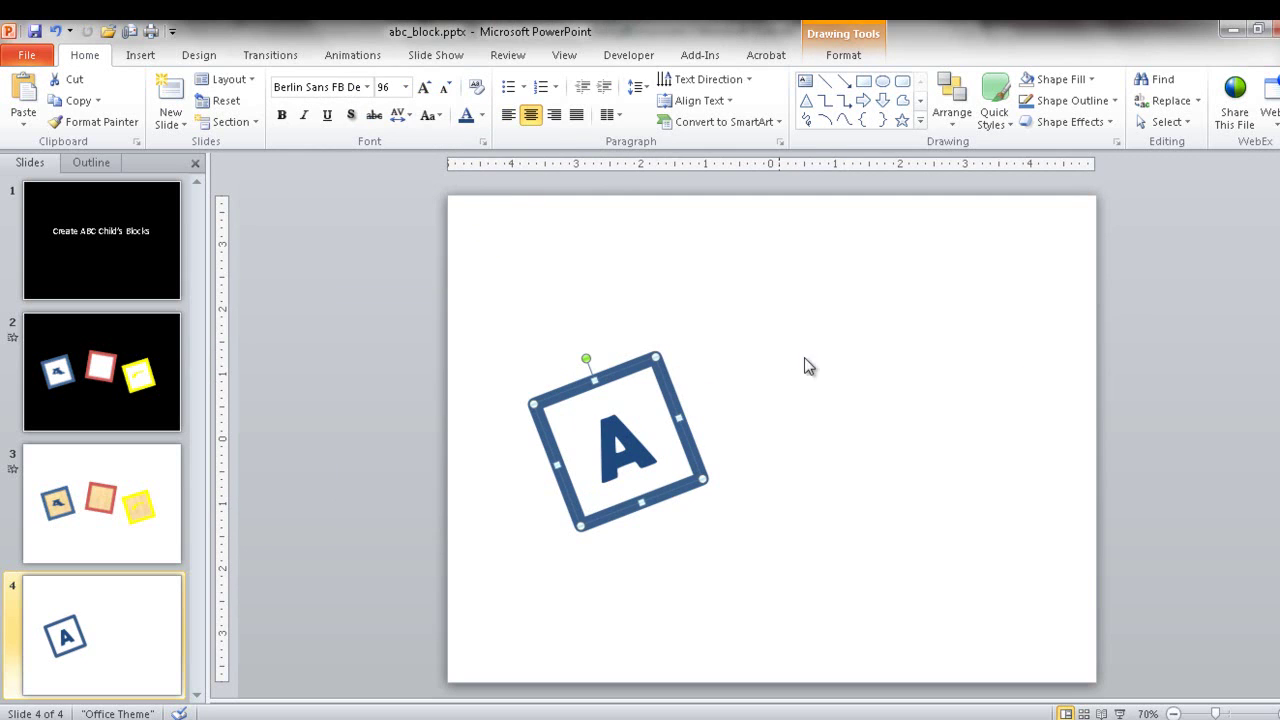
left_click(713, 364)
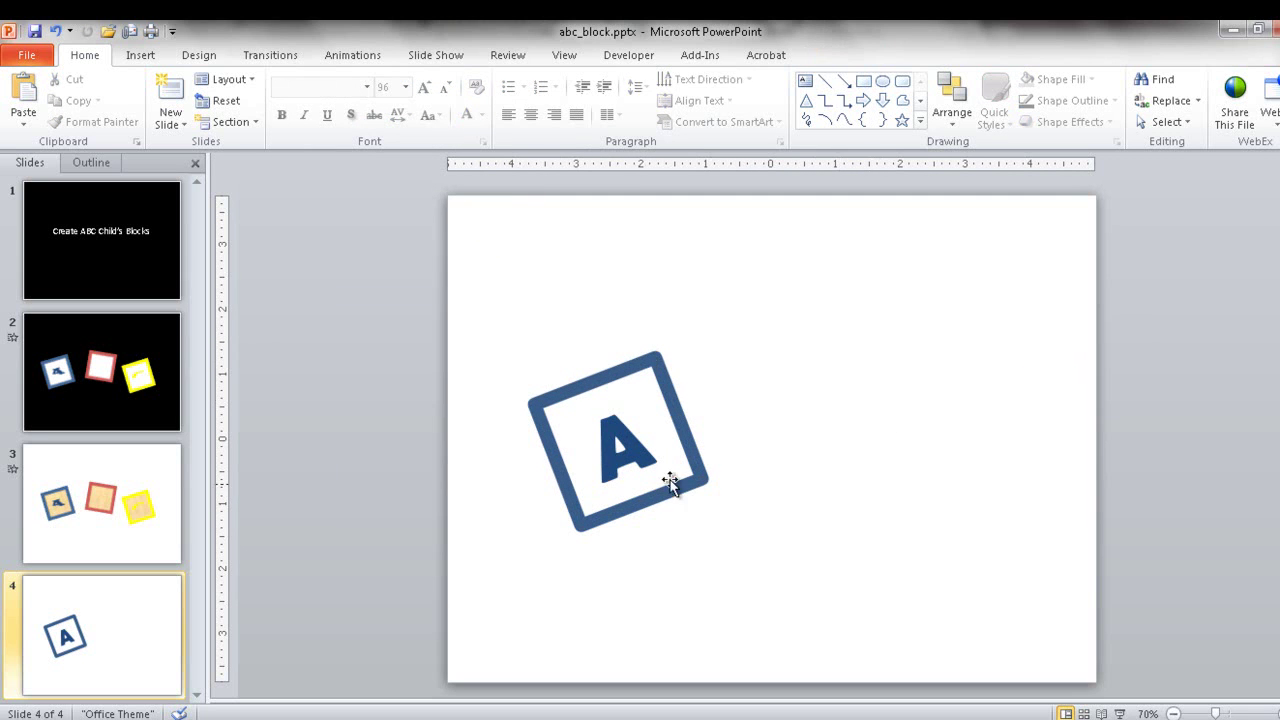
Step: Duplicate the A block to its right and change the copy's letter to B
left_click(606, 379)
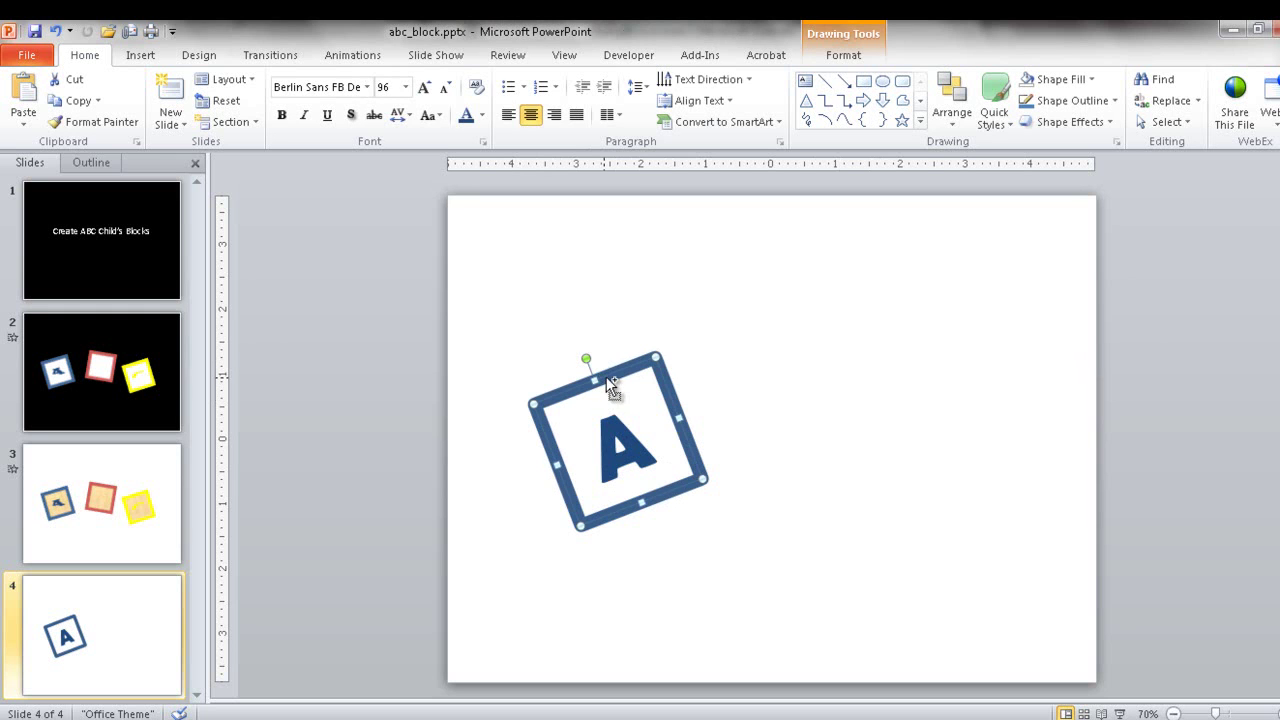
left_click_drag(586, 359, 822, 358)
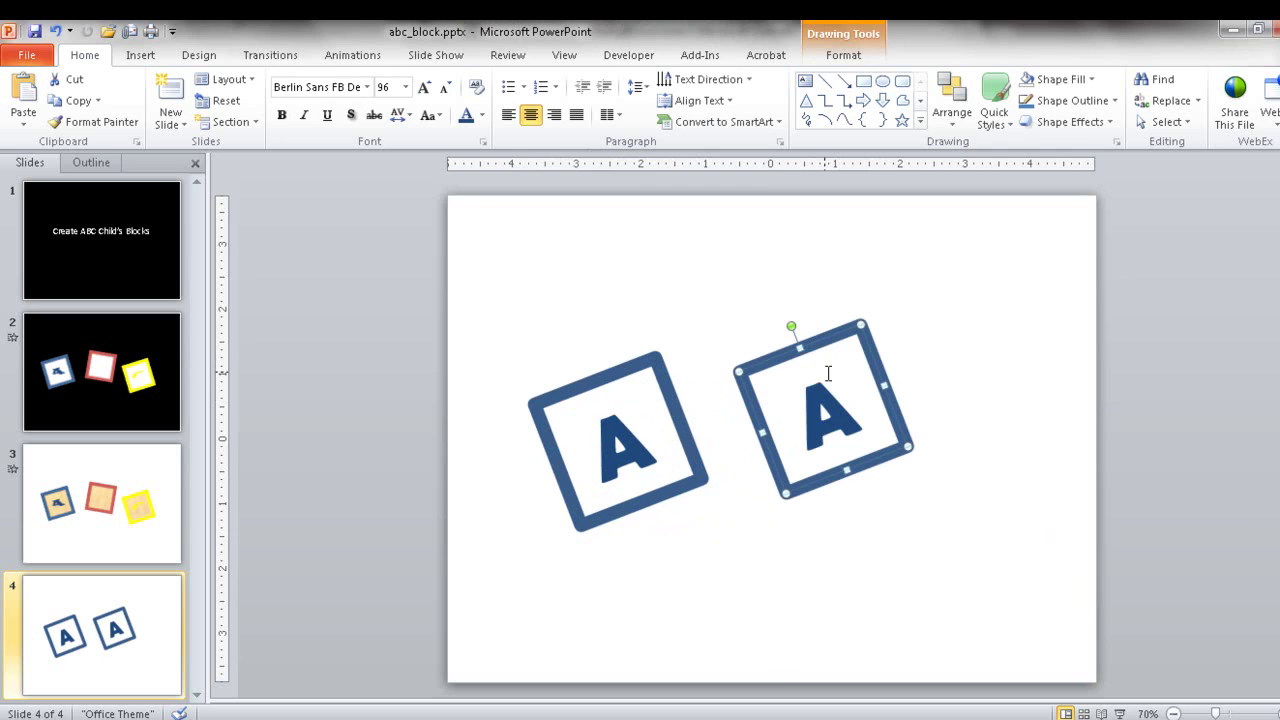
double_click(822, 403)
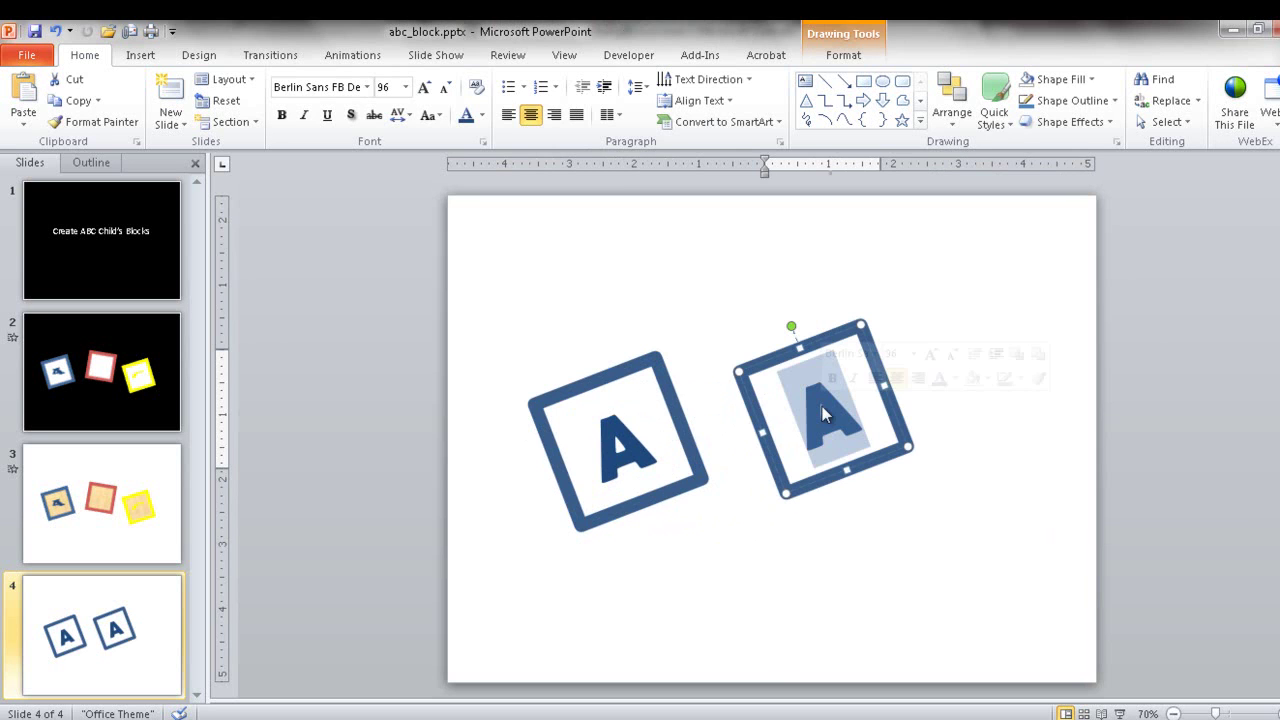
type("B")
Step: Colour the letter B standard Red
double_click(826, 412)
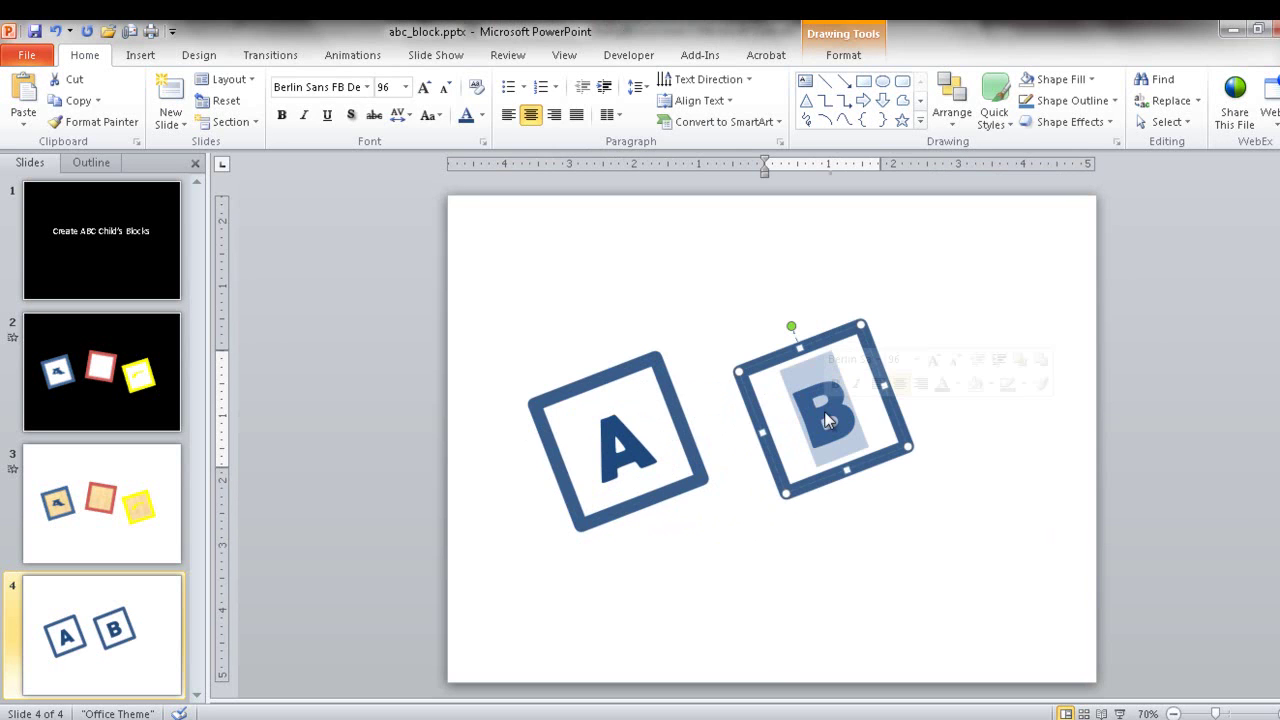
left_click(483, 116)
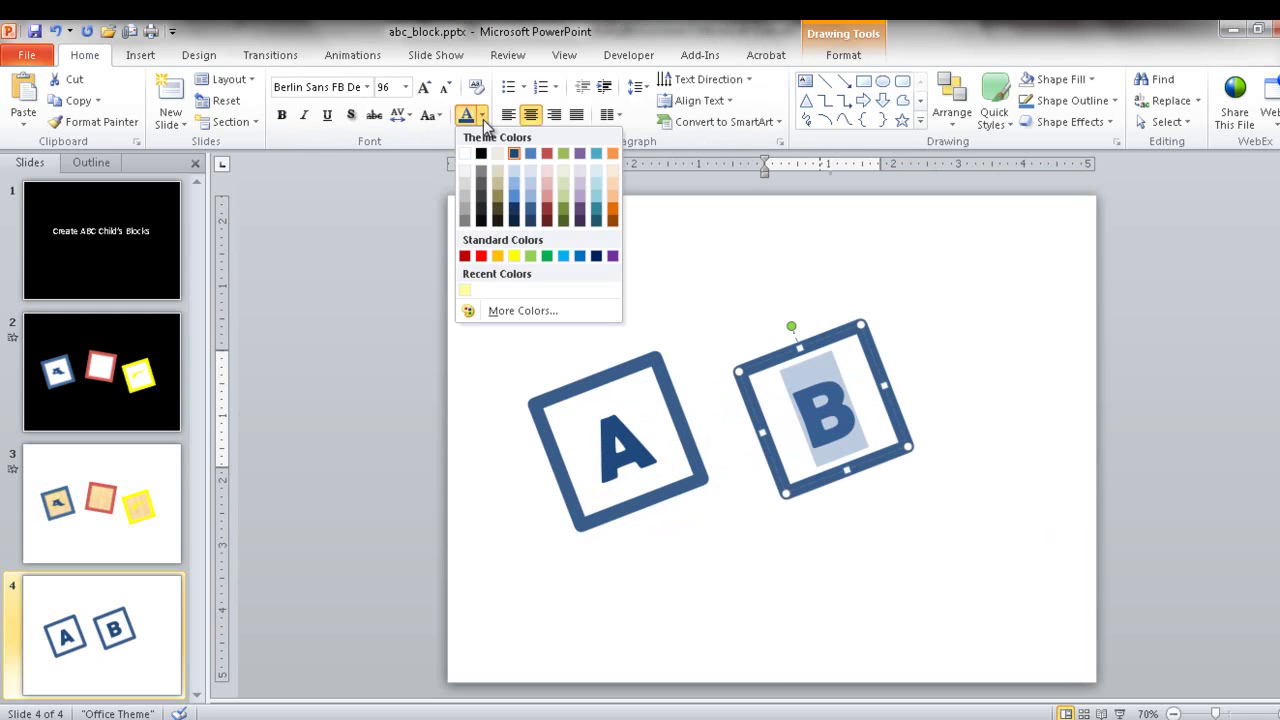
left_click(481, 256)
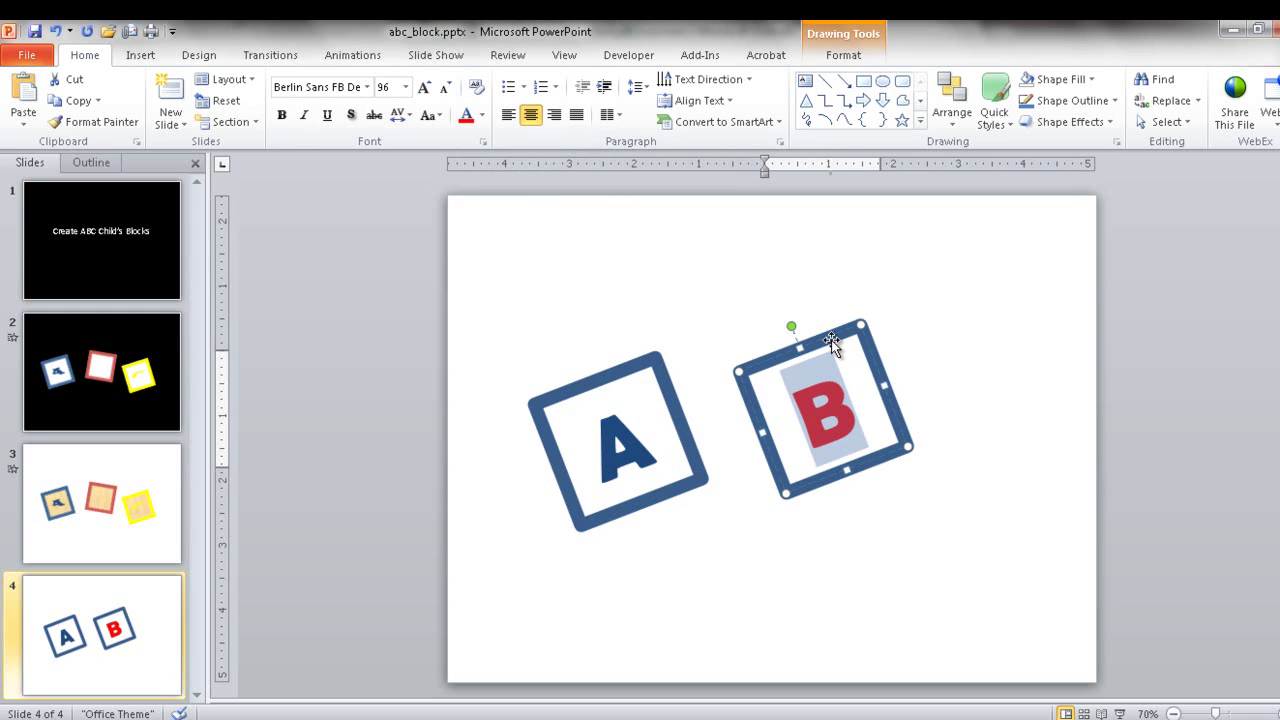
Step: Give the B block a red outline
right_click(831, 340)
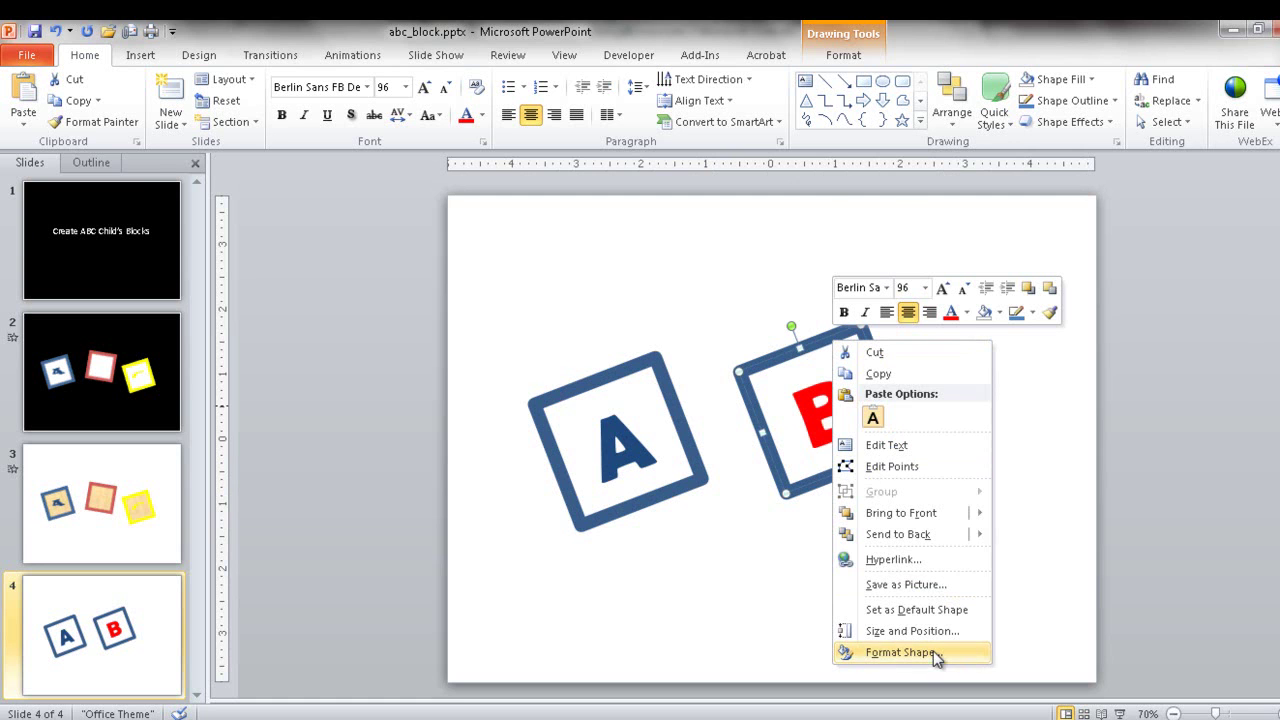
left_click(900, 652)
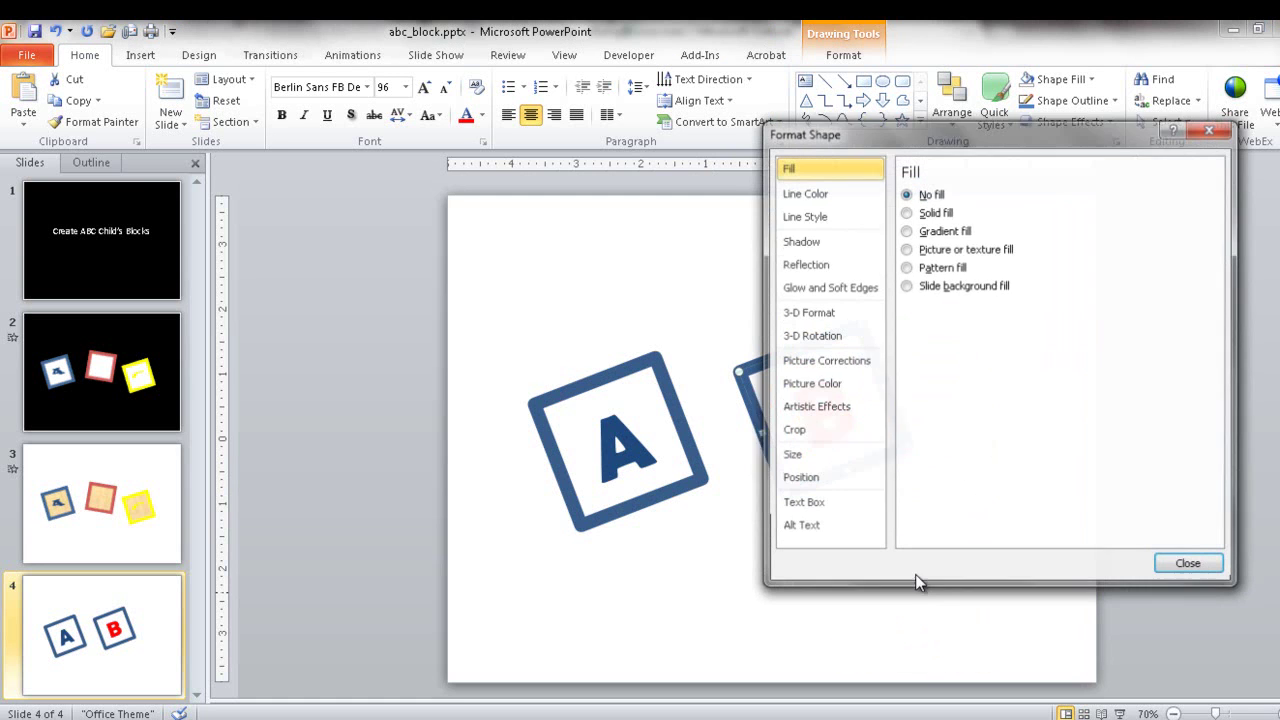
left_click(840, 200)
left_click(976, 254)
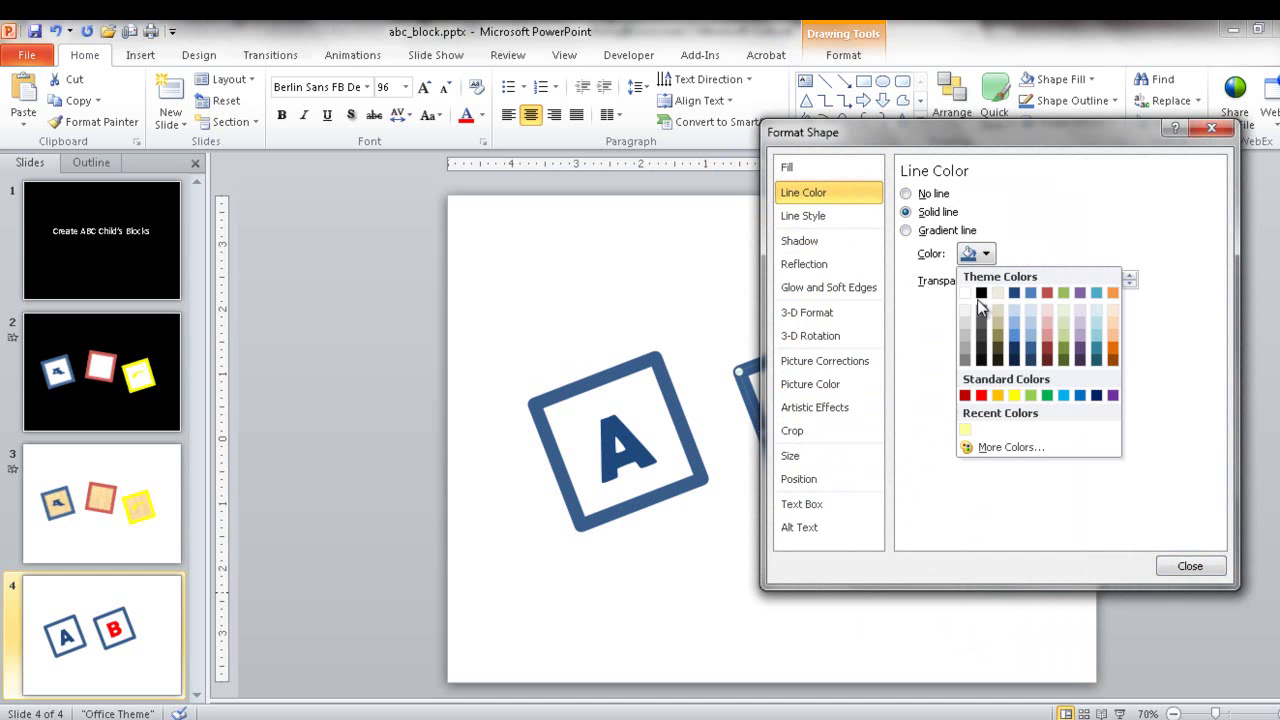
left_click(981, 395)
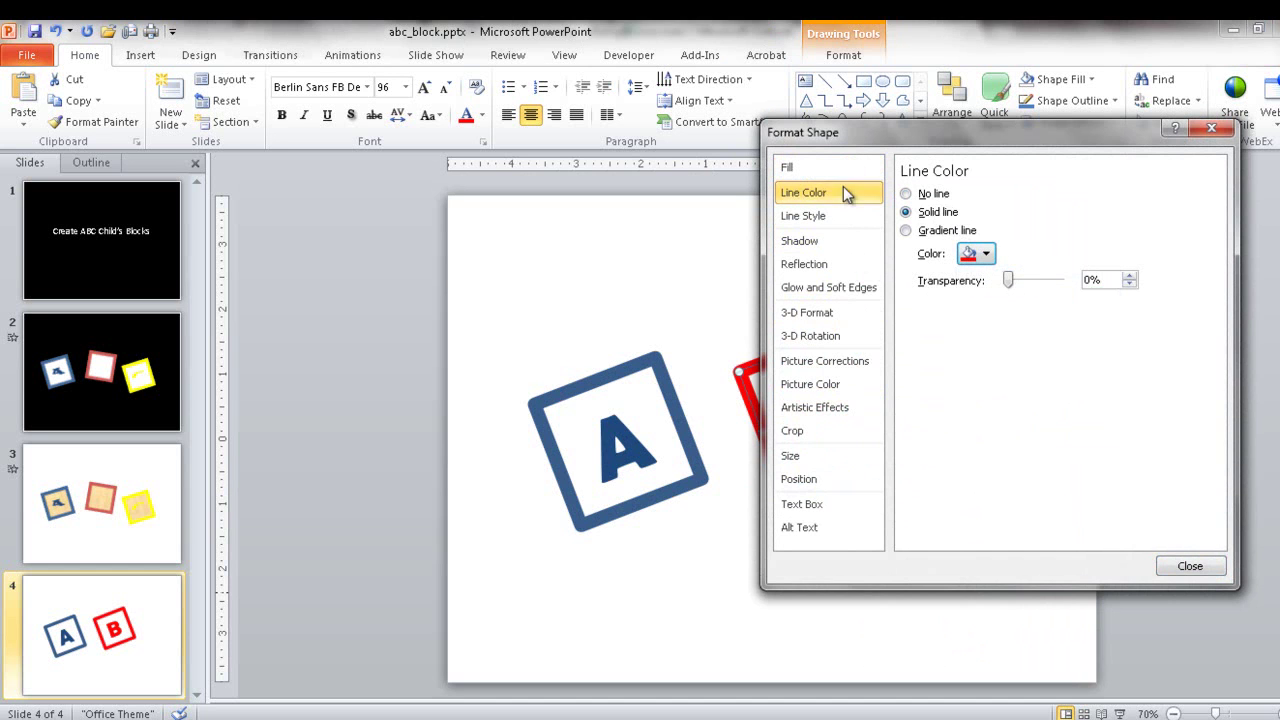
left_click(1208, 566)
left_click(845, 56)
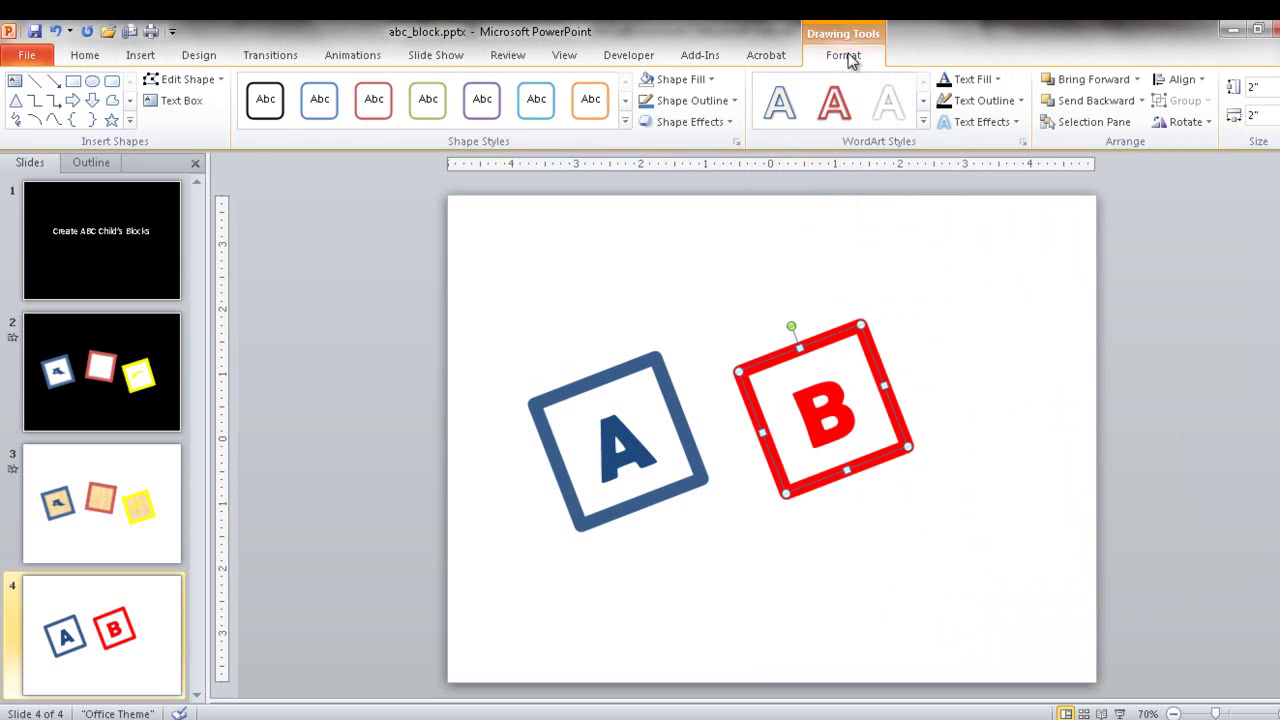
left_click(700, 100)
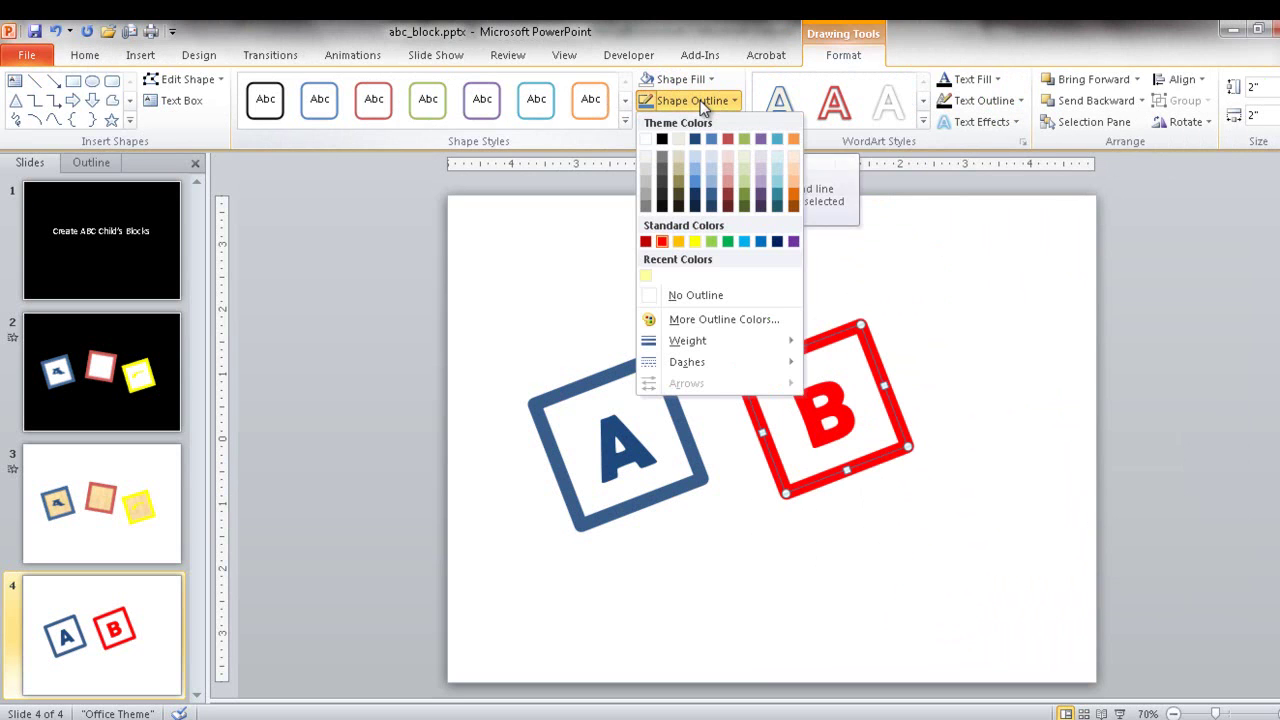
left_click(662, 241)
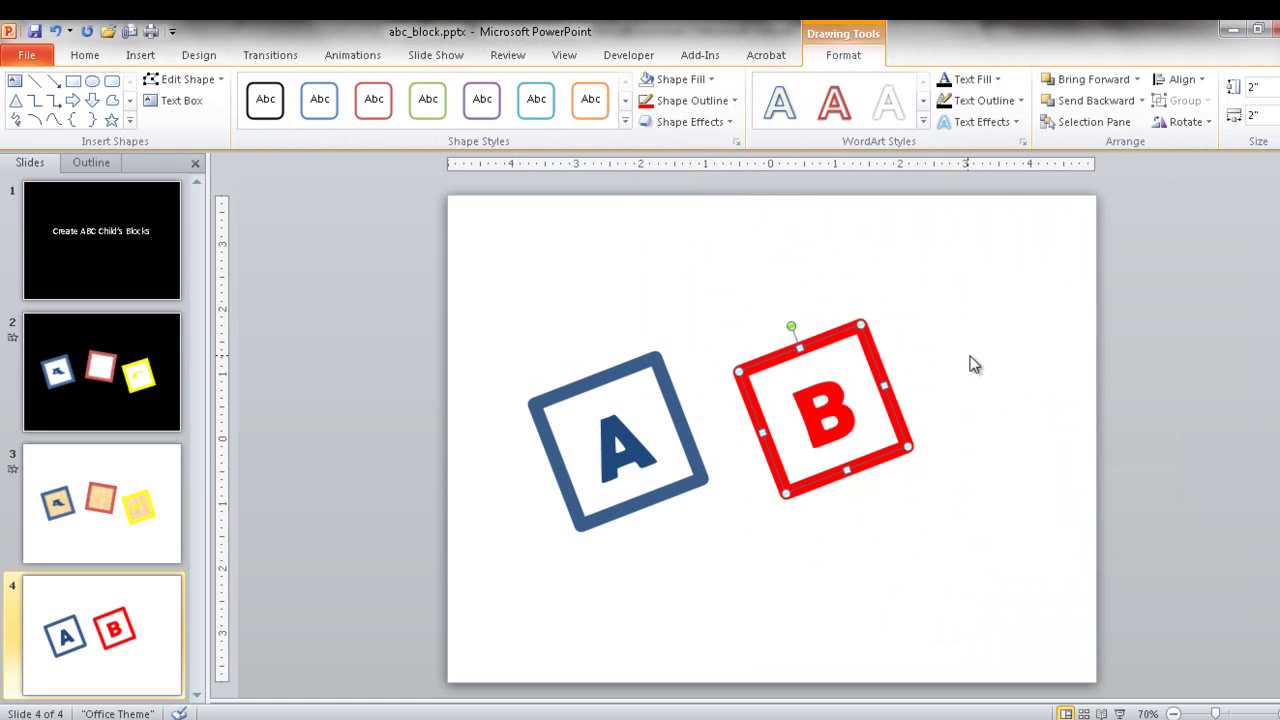
Step: Rotate the B block to its own tilt, shifting it right
left_click(950, 370)
left_click(866, 345)
mouse_move(791, 326)
left_mouse_down()
mouse_move(846, 333)
mouse_move(886, 389)
left_mouse_up()
left_click(1040, 433)
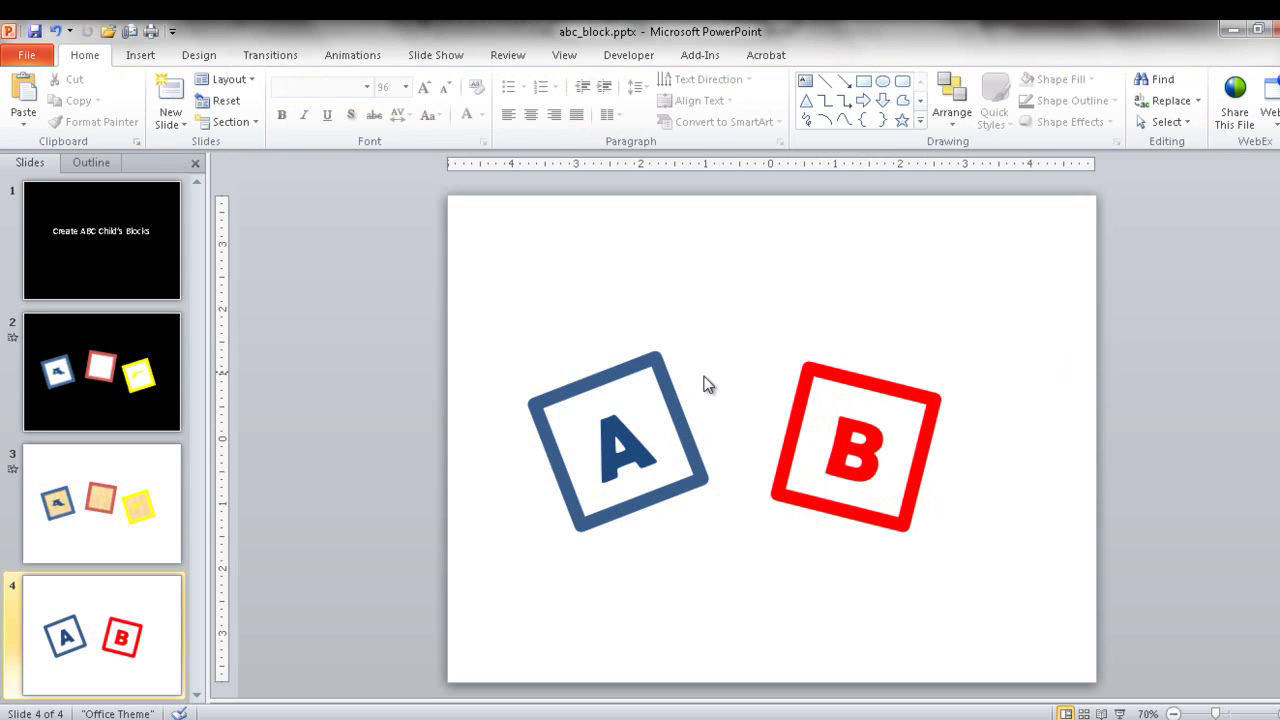
left_click(72, 528)
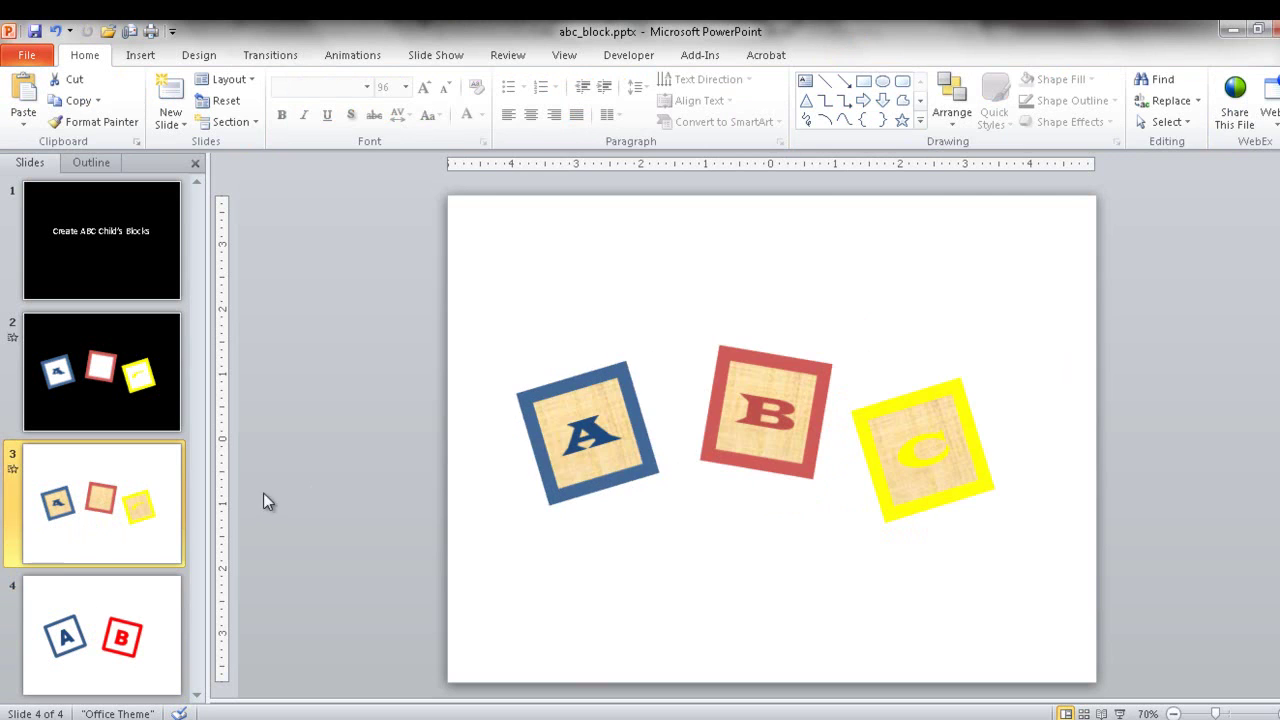
left_click(140, 602)
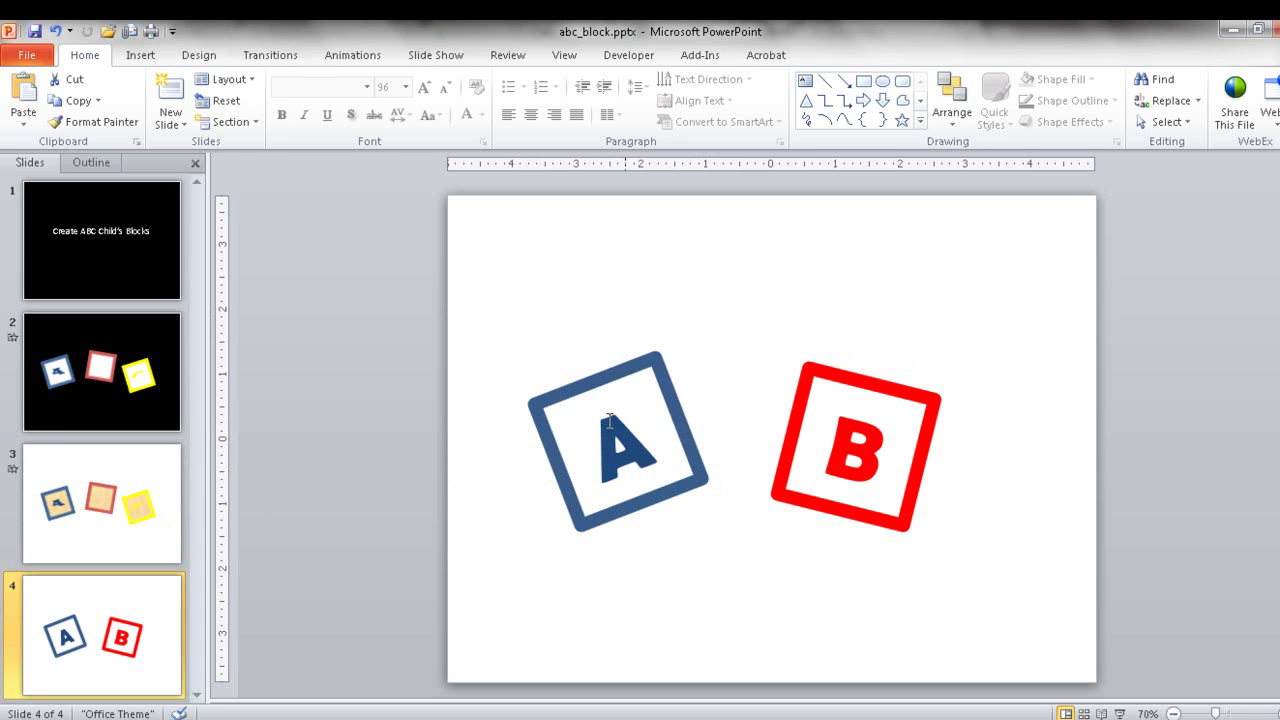
Step: Fill the A block with the Papyrus texture after trying Oak and Stationery
left_click(628, 404)
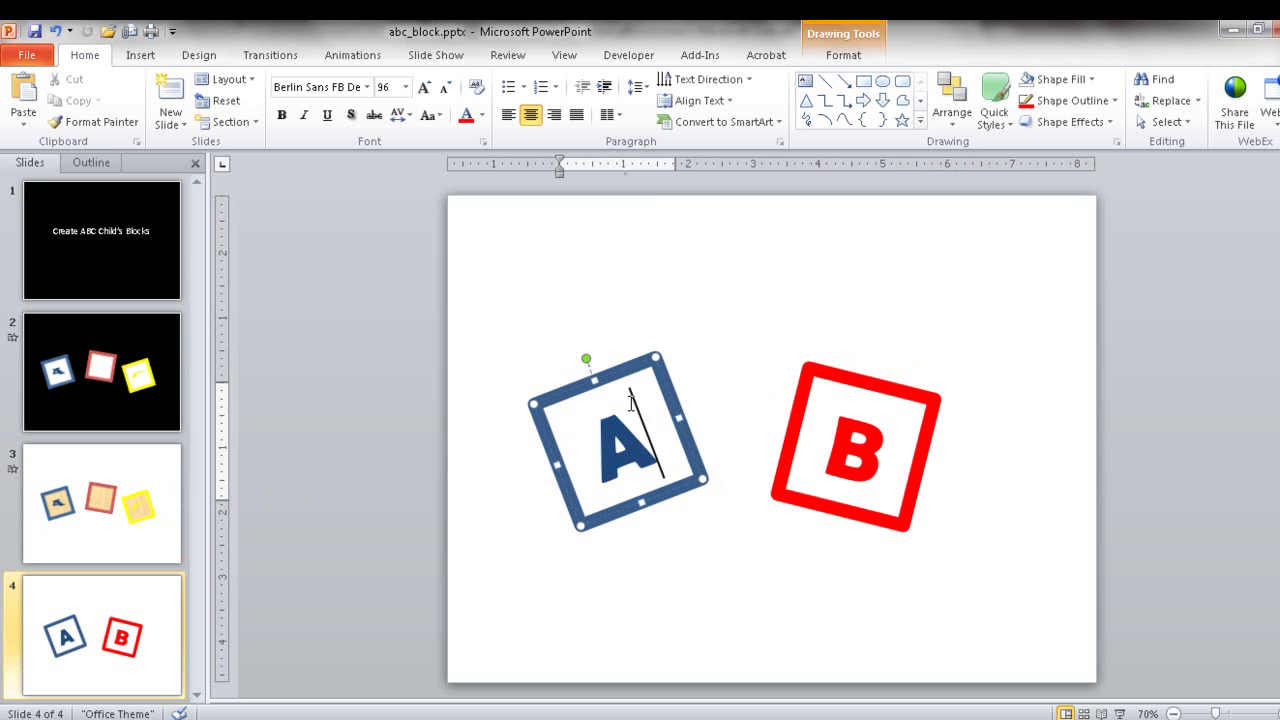
right_click(630, 407)
left_click(700, 391)
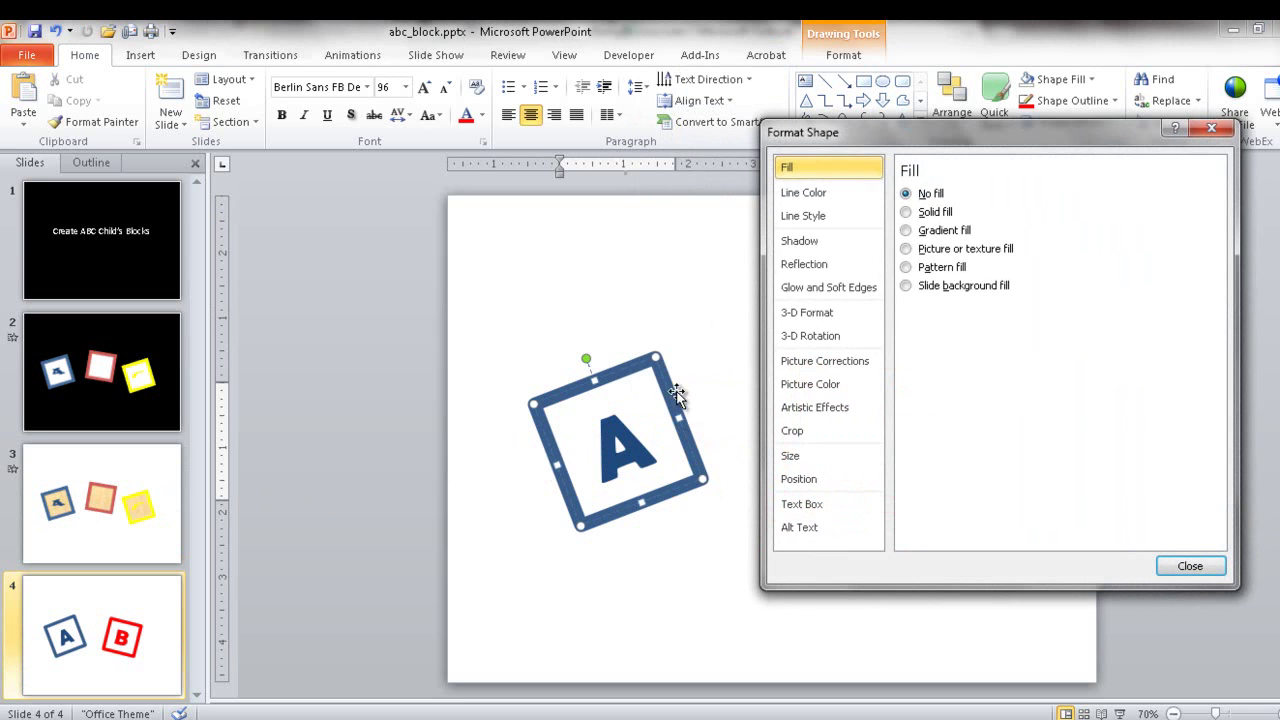
left_click(933, 252)
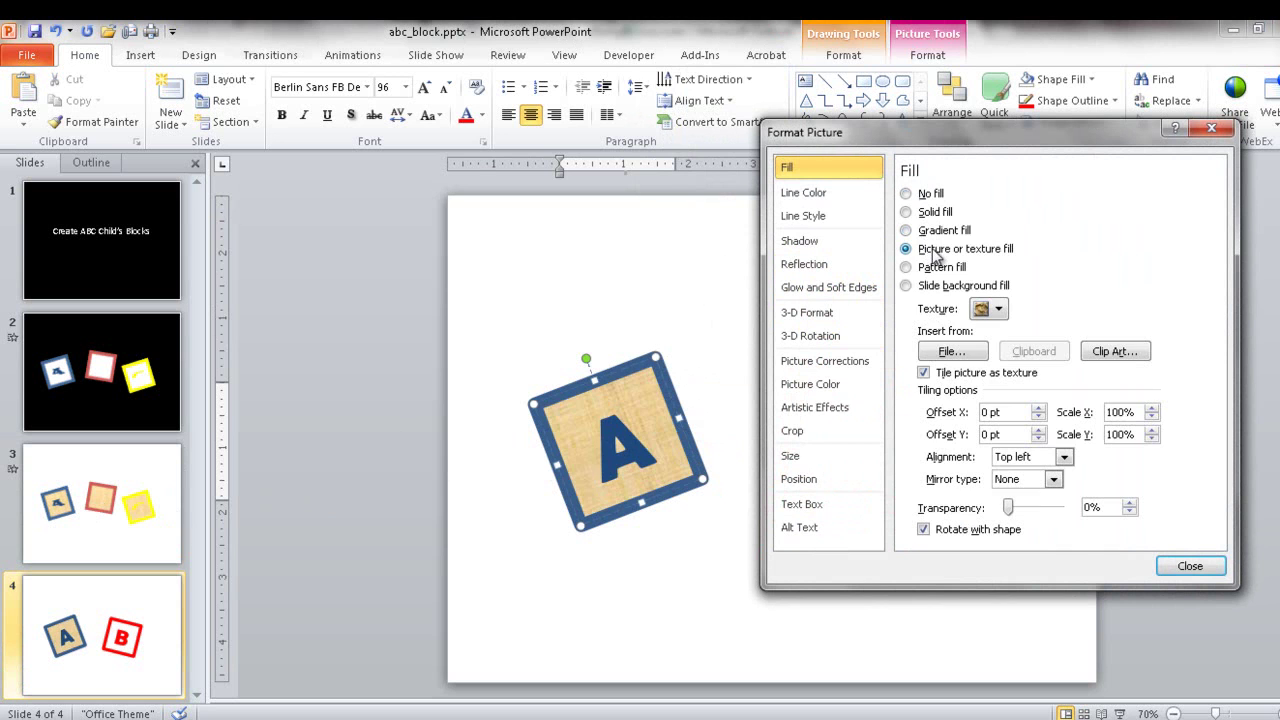
left_click(999, 310)
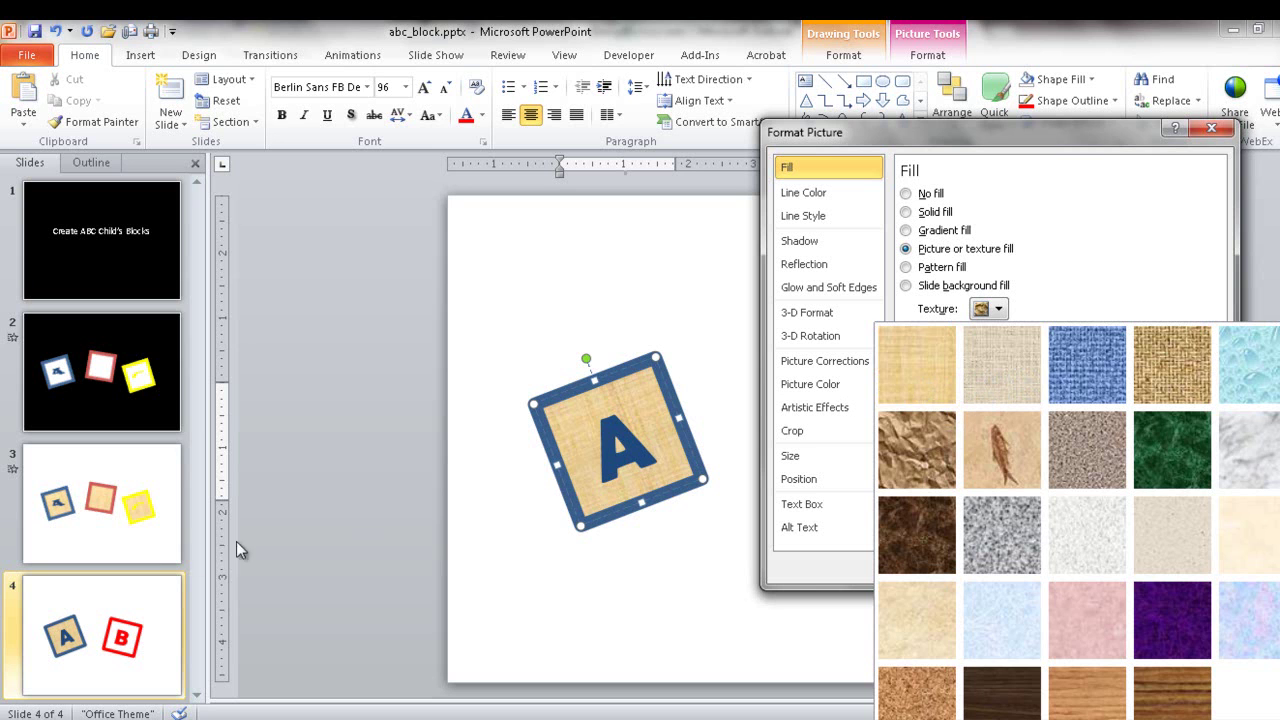
left_click(1090, 692)
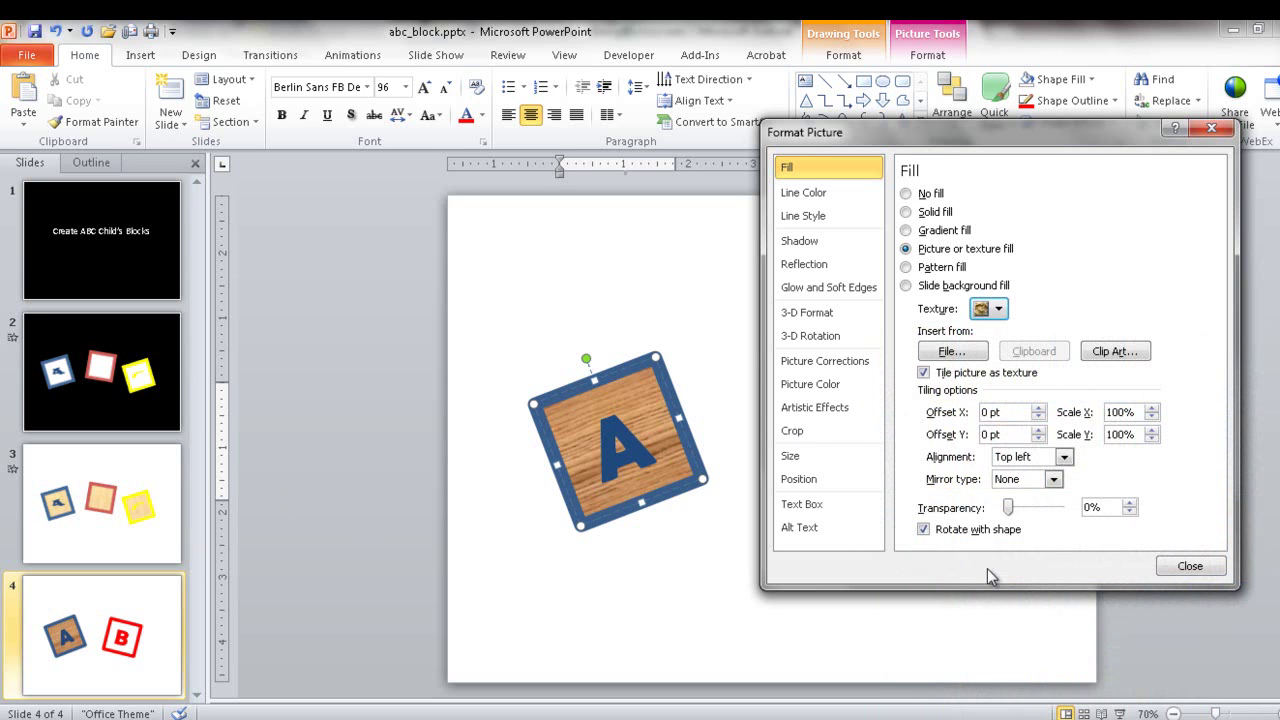
left_click(999, 310)
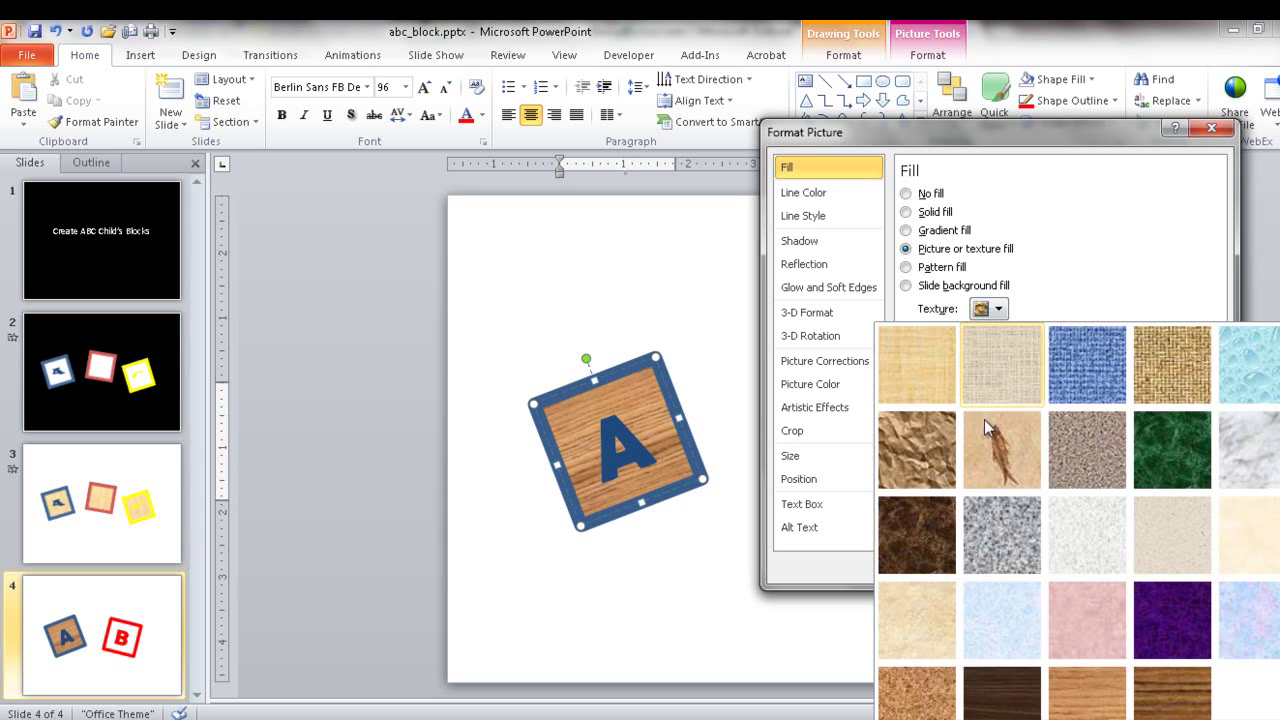
left_click(932, 607)
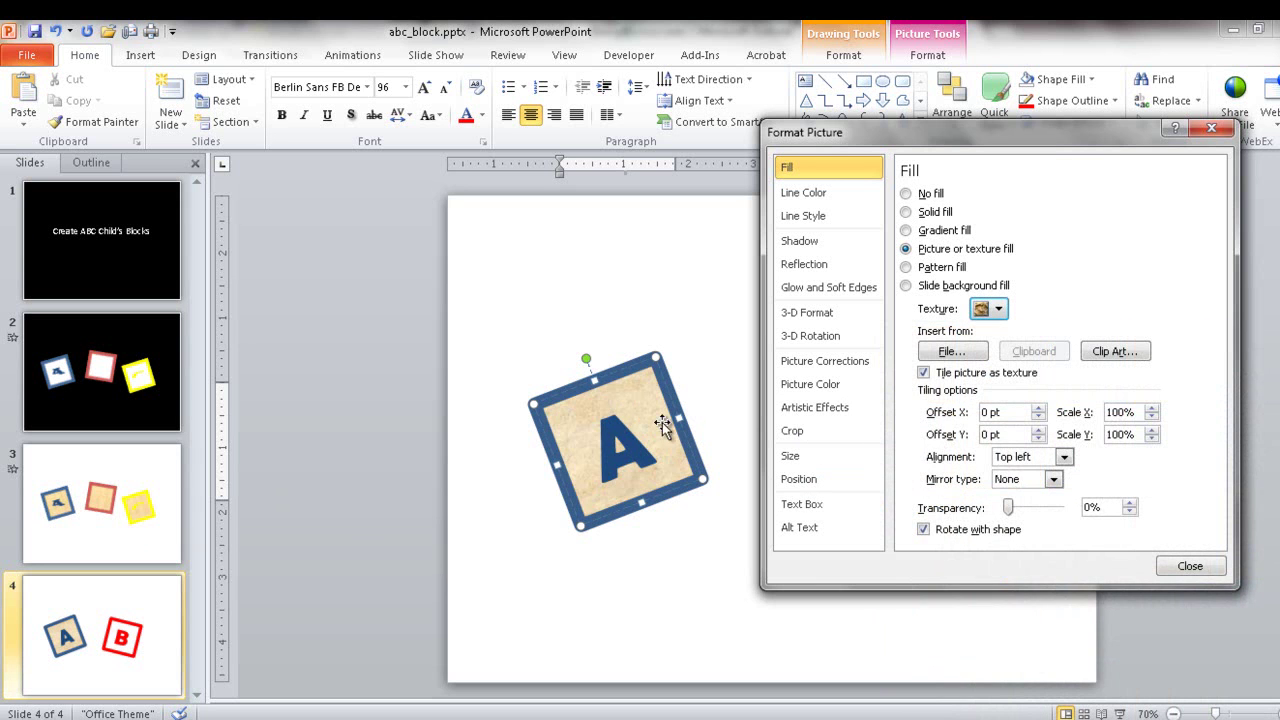
left_click(998, 309)
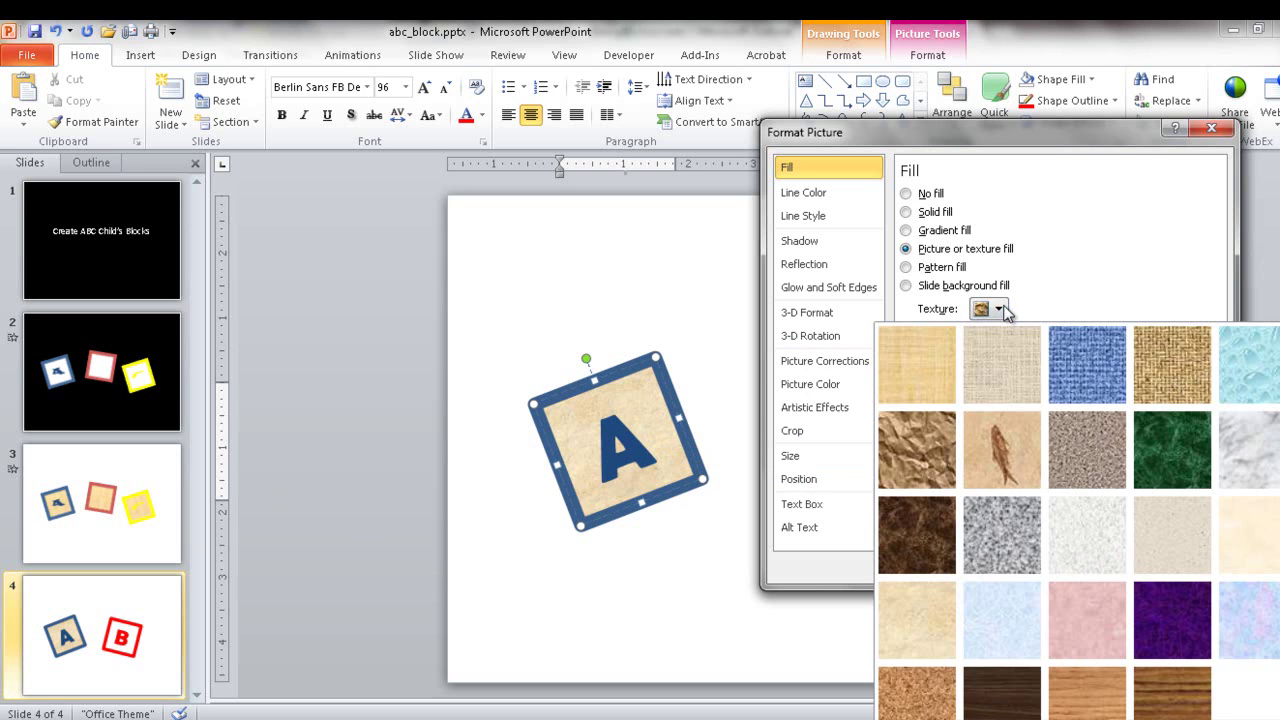
left_click(916, 360)
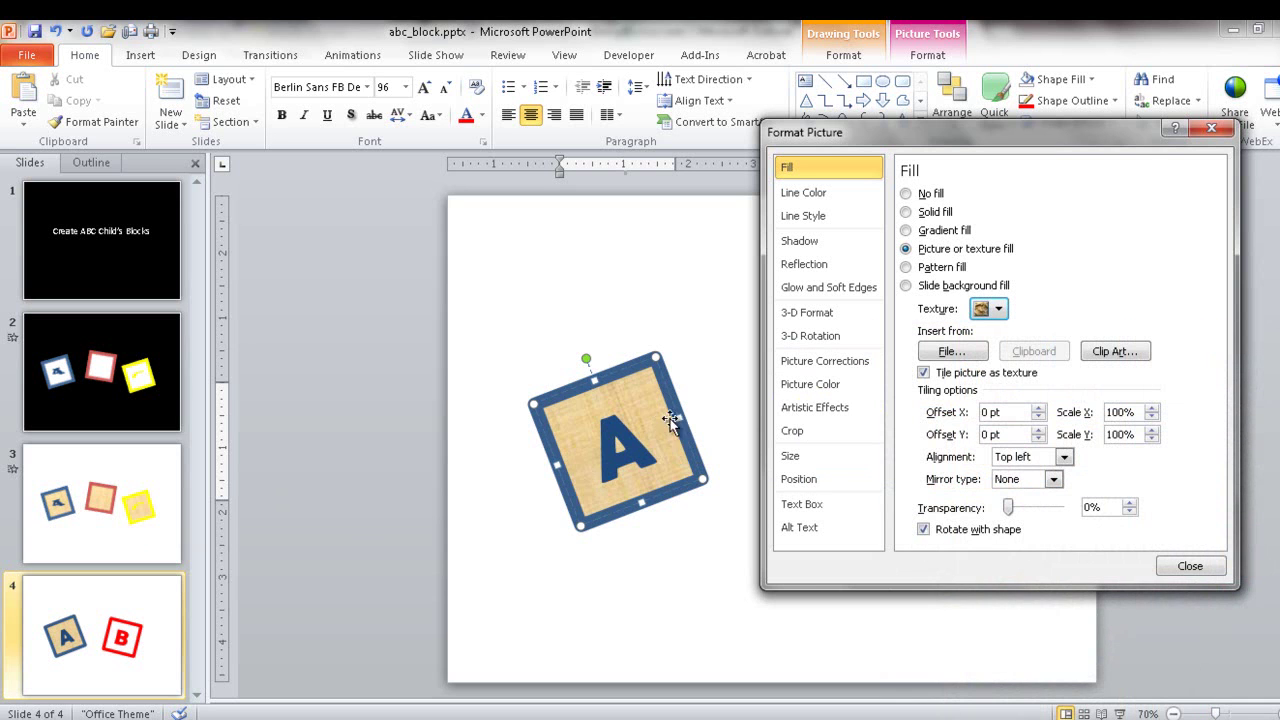
left_click(1190, 567)
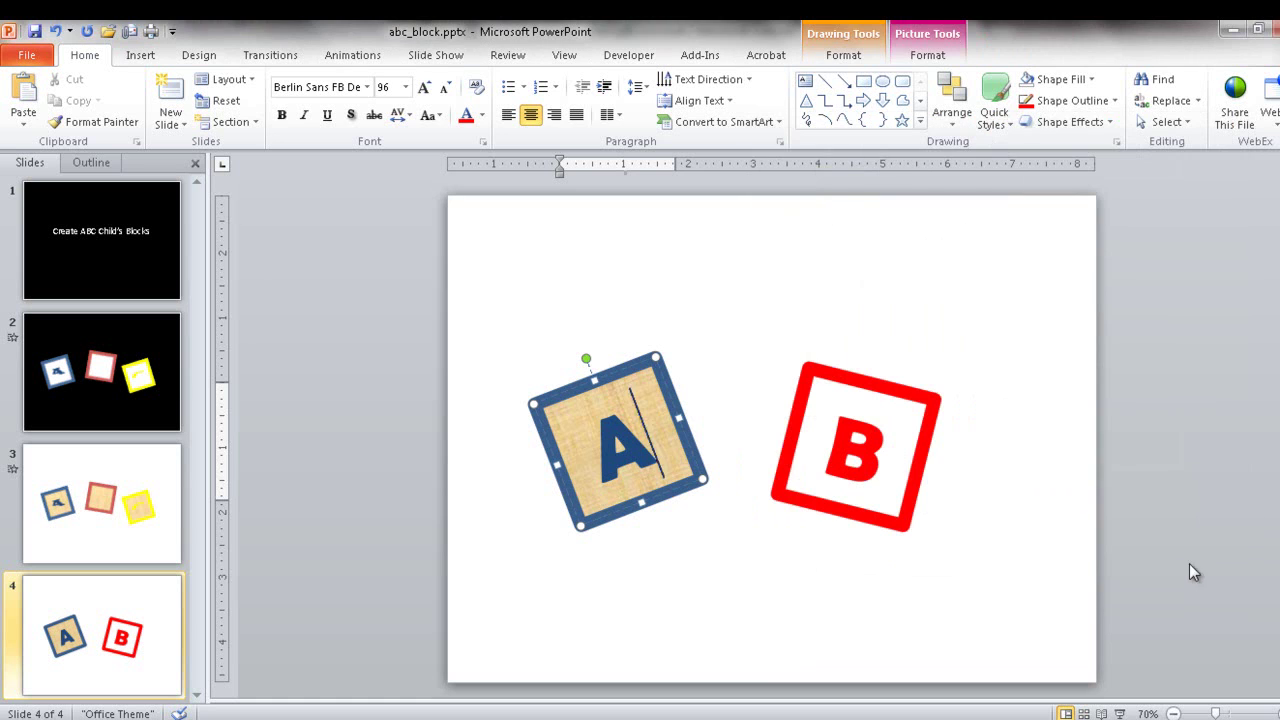
left_click(718, 411)
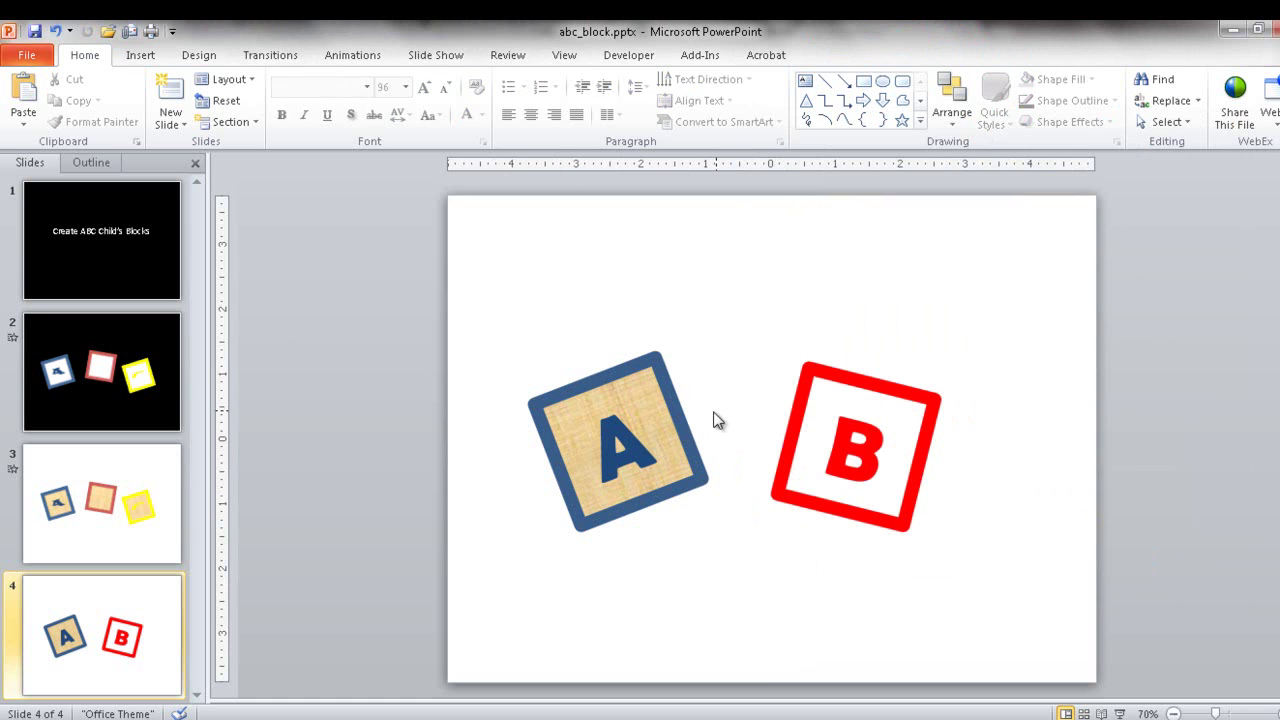
left_click(655, 425)
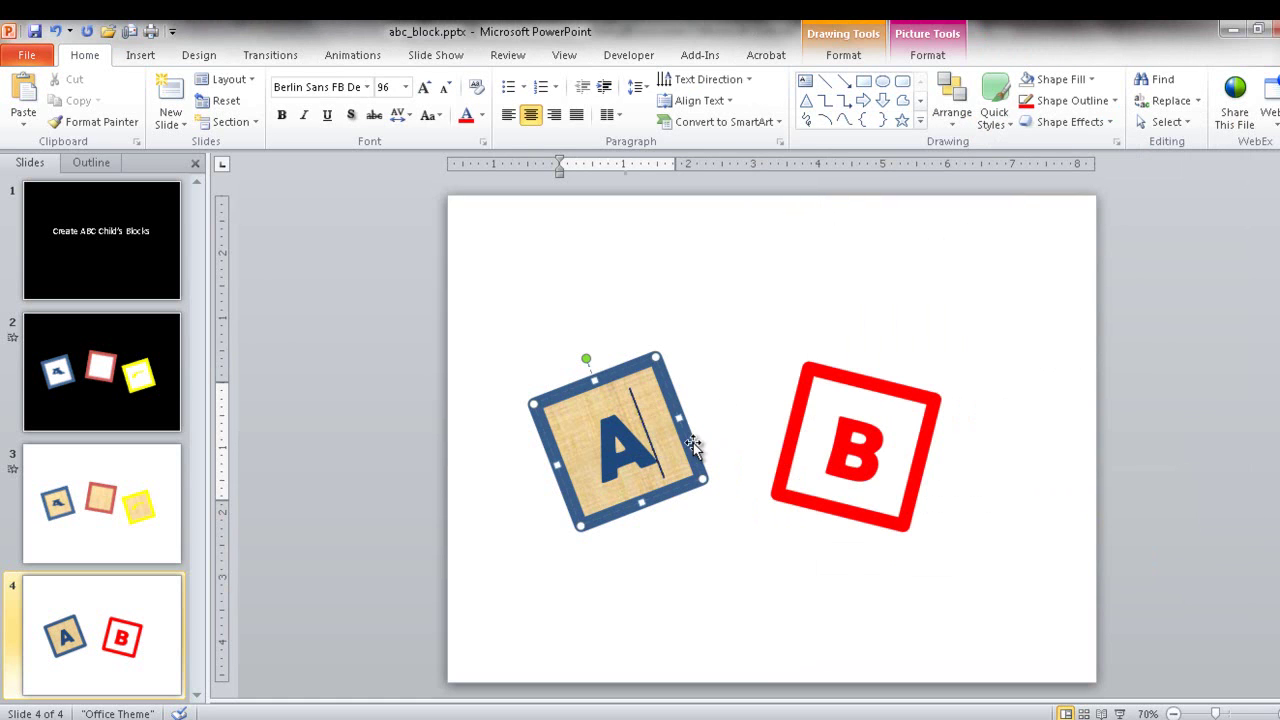
left_click(832, 413)
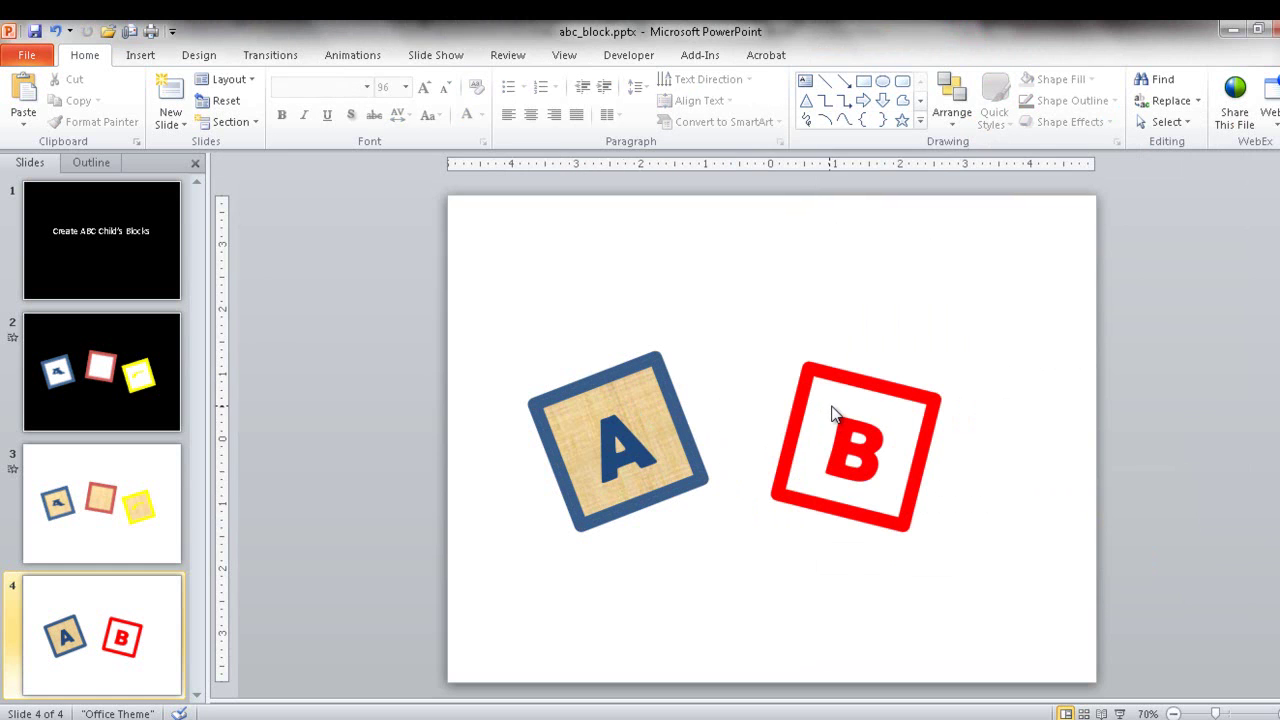
right_click(833, 413)
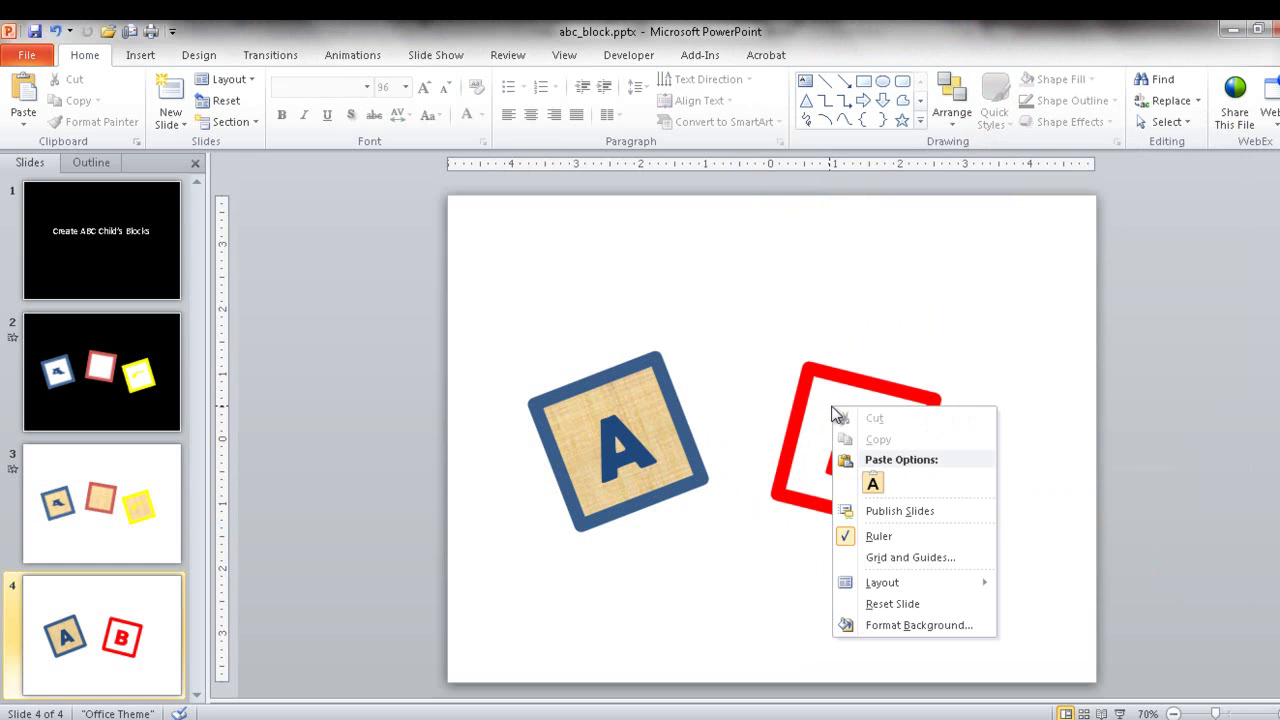
left_click(940, 625)
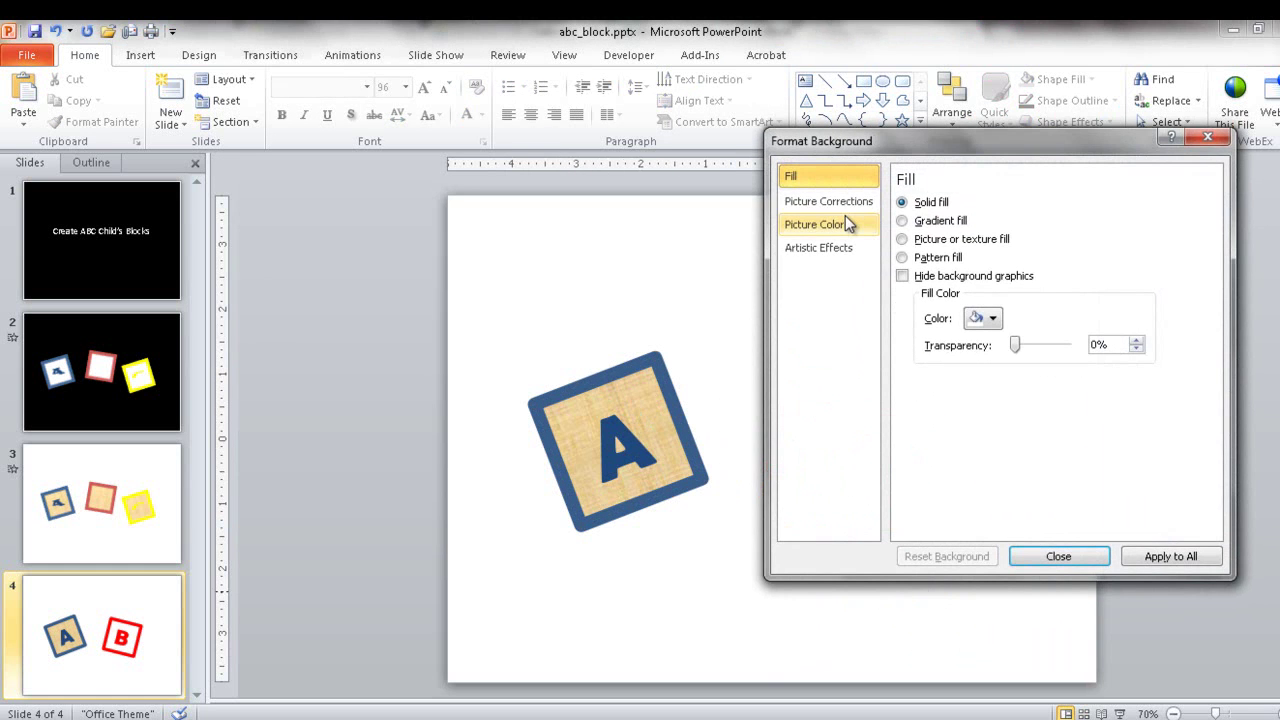
left_click(940, 240)
left_click(987, 300)
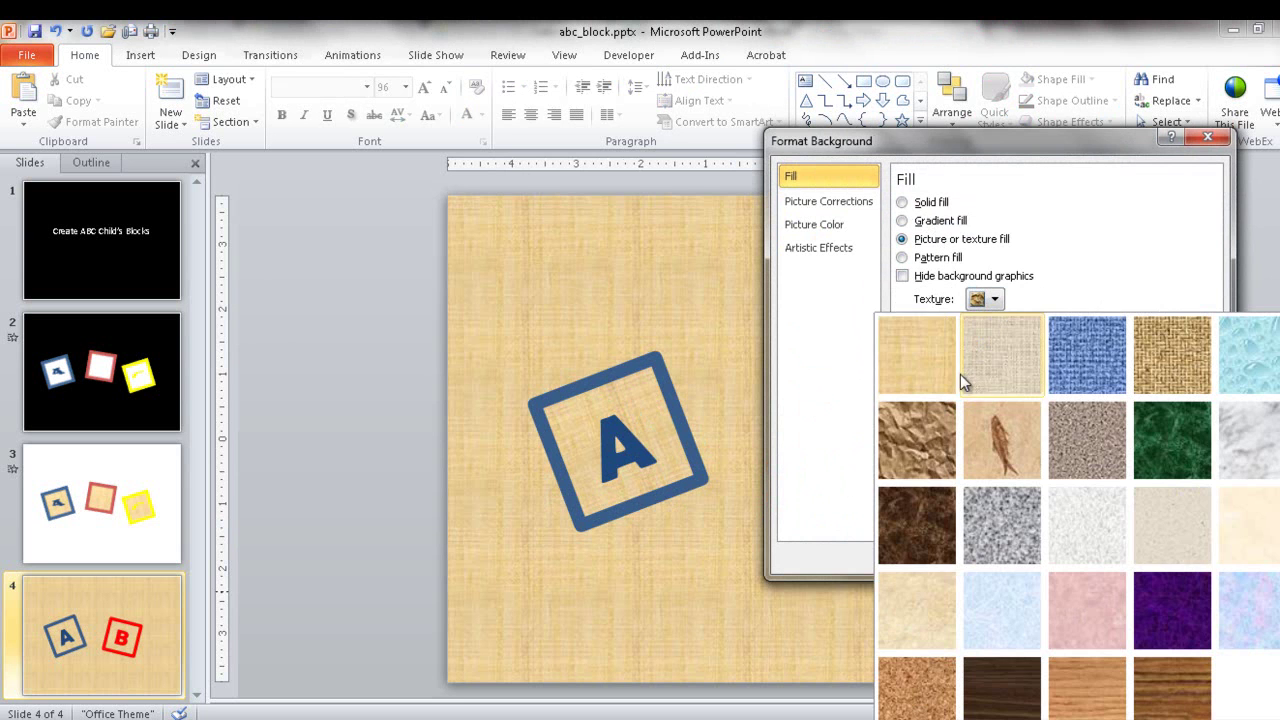
left_click(915, 360)
left_click(1055, 556)
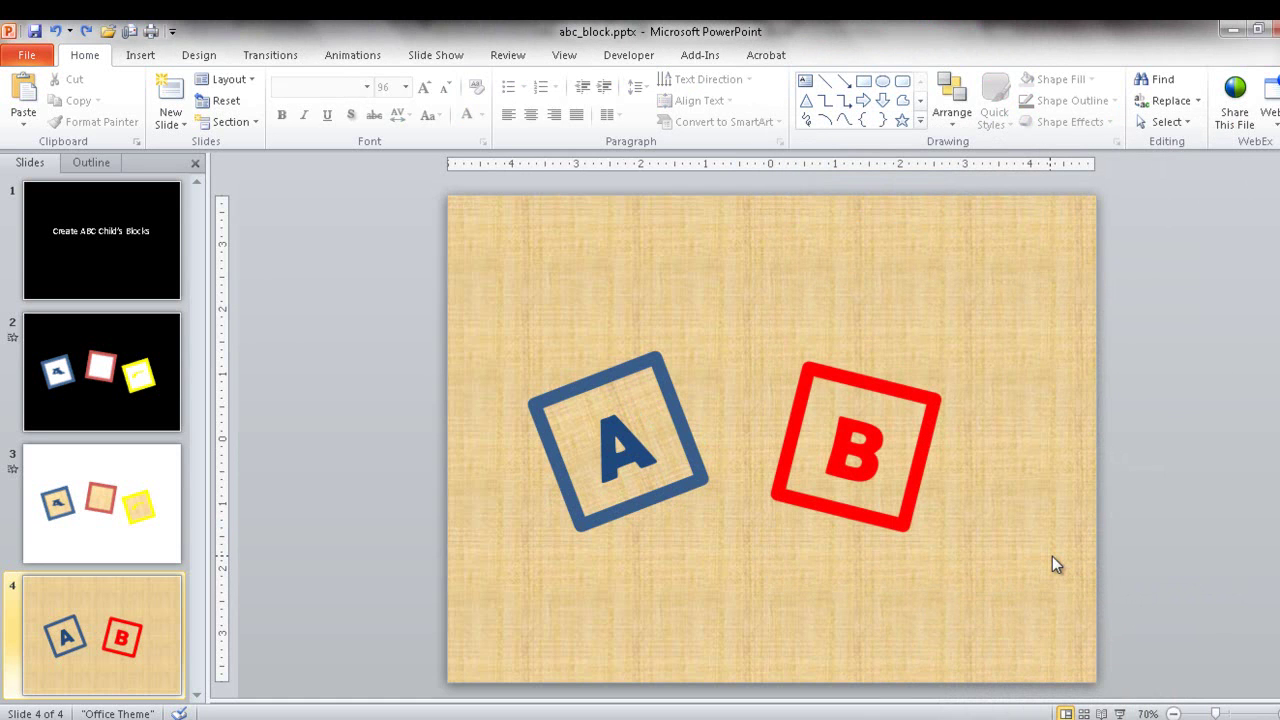
key("ctrl+z")
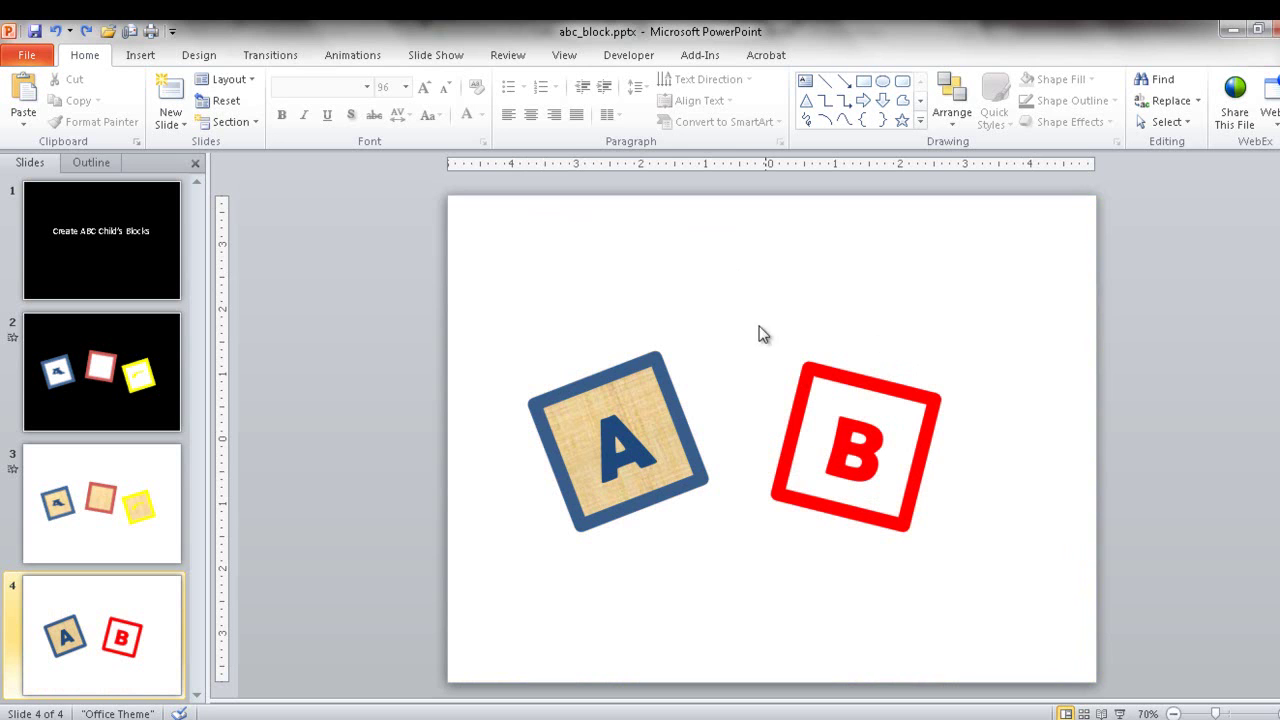
Step: Apply the Papyrus texture fill to the red B block via Format Shape
left_click(858, 386)
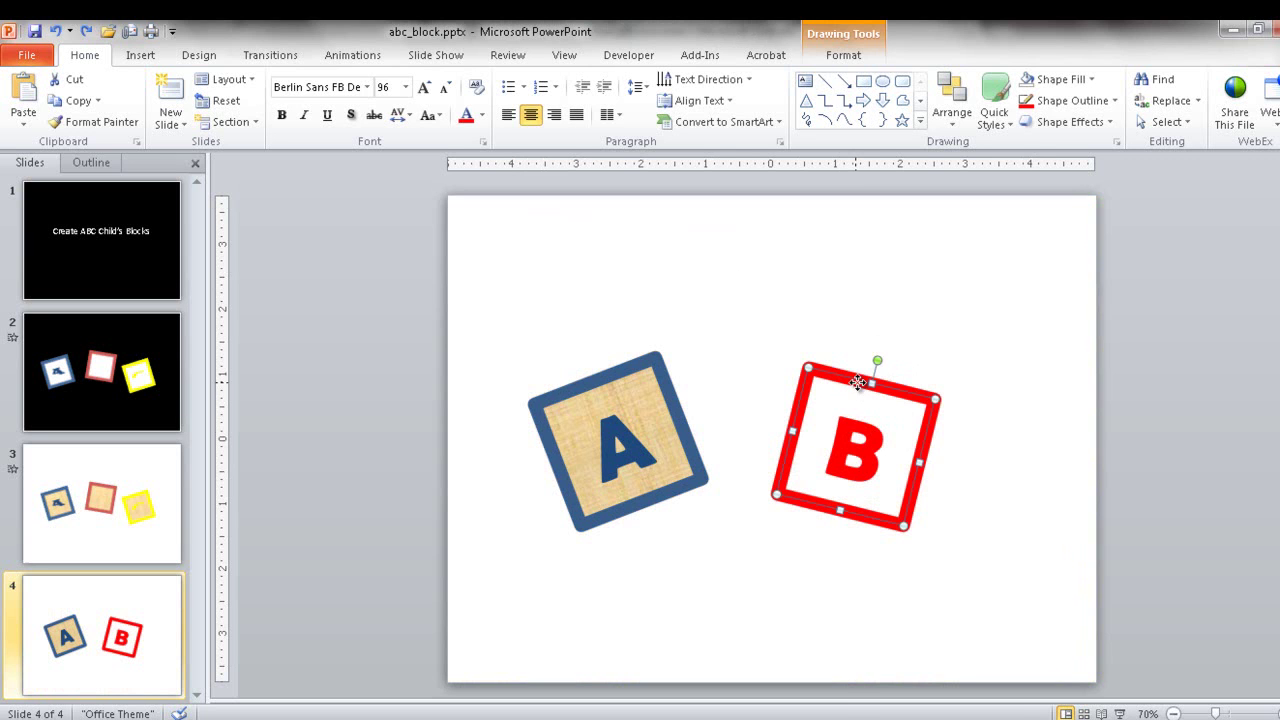
right_click(858, 382)
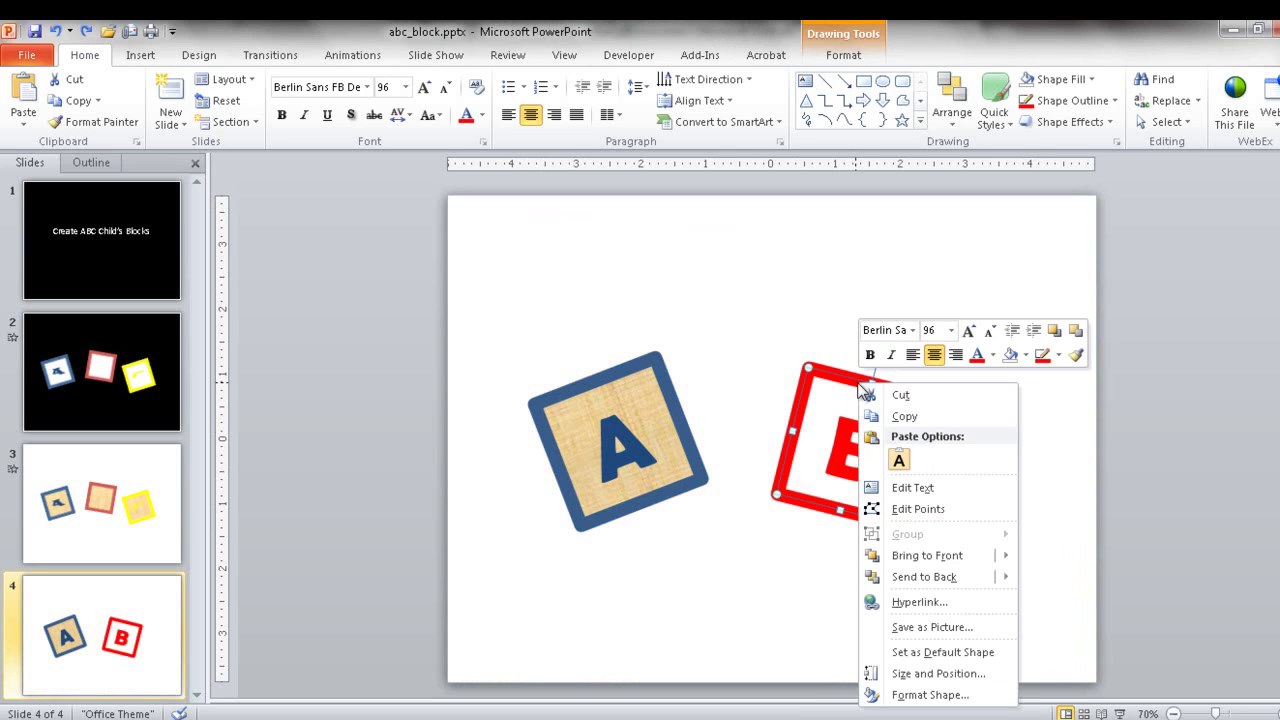
left_click(935, 695)
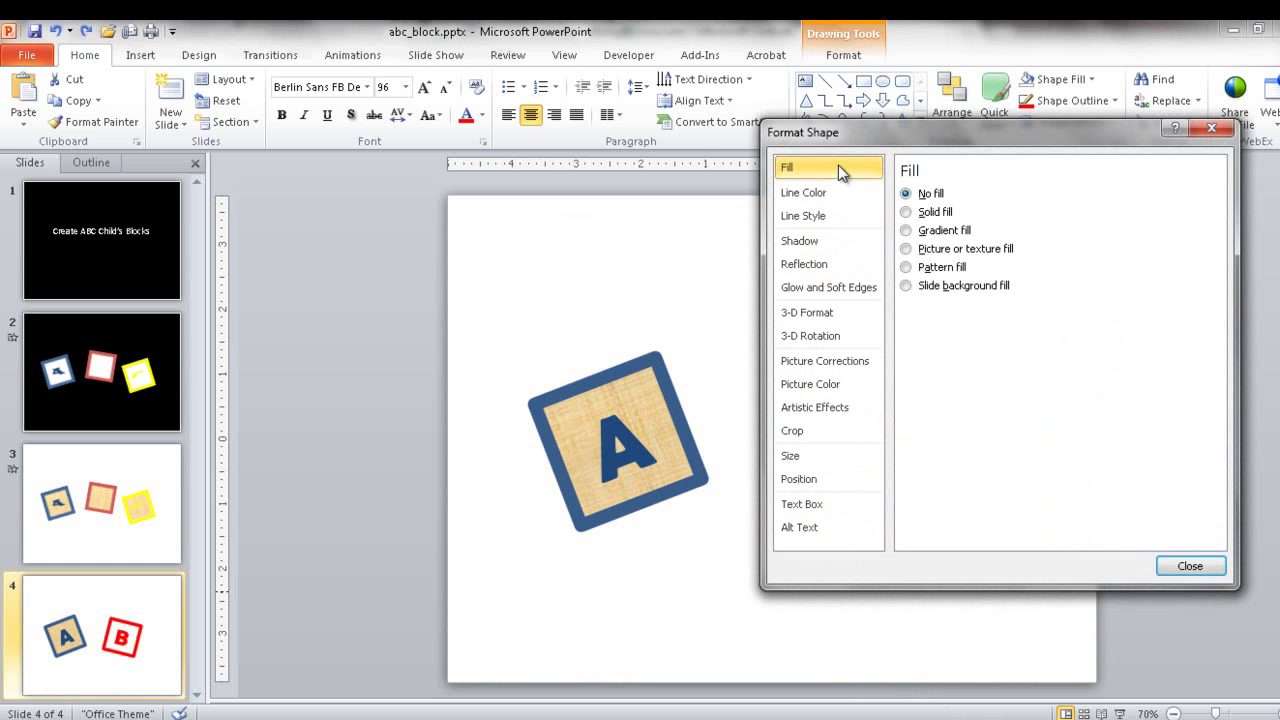
left_click(930, 248)
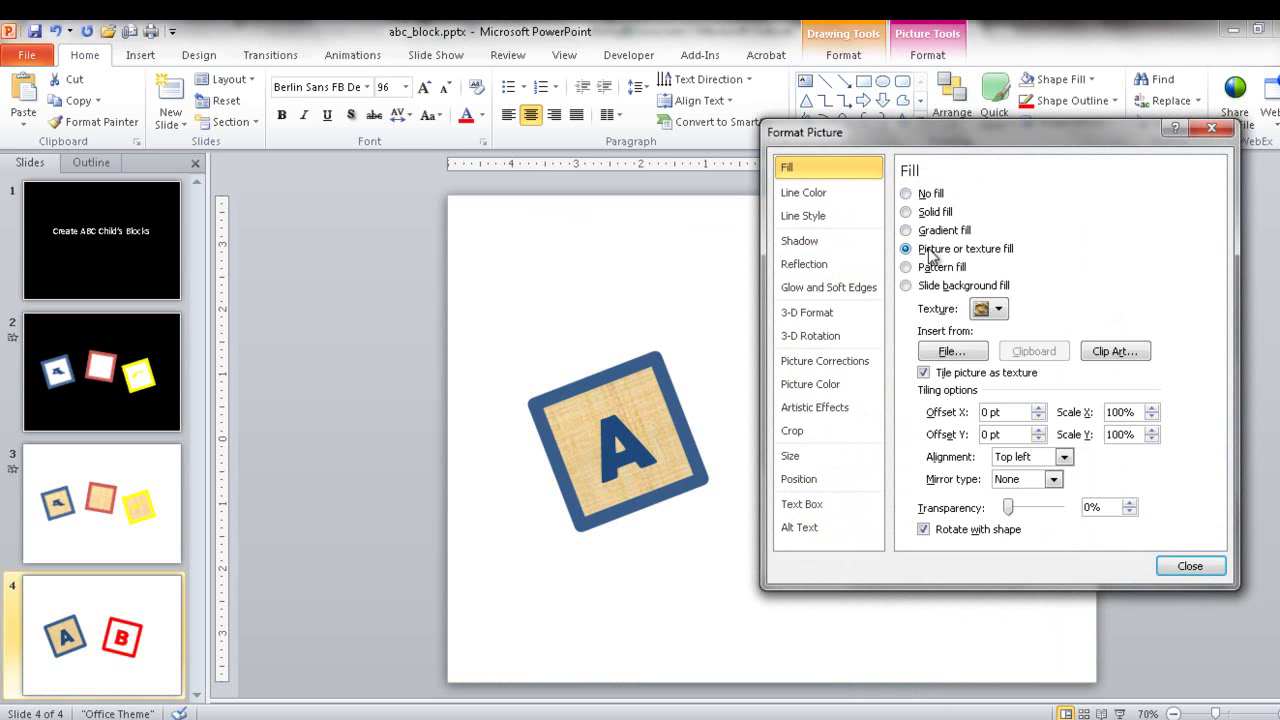
left_click(995, 310)
left_click(916, 361)
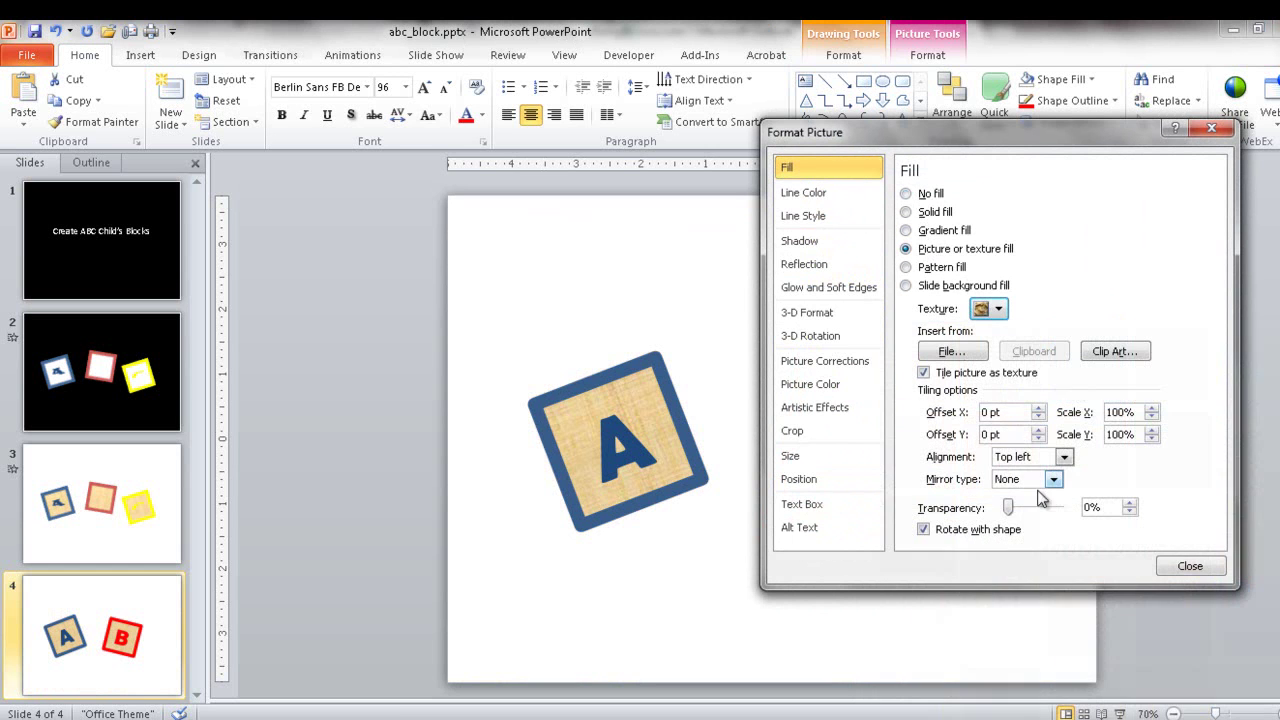
left_click(1180, 566)
left_click(974, 594)
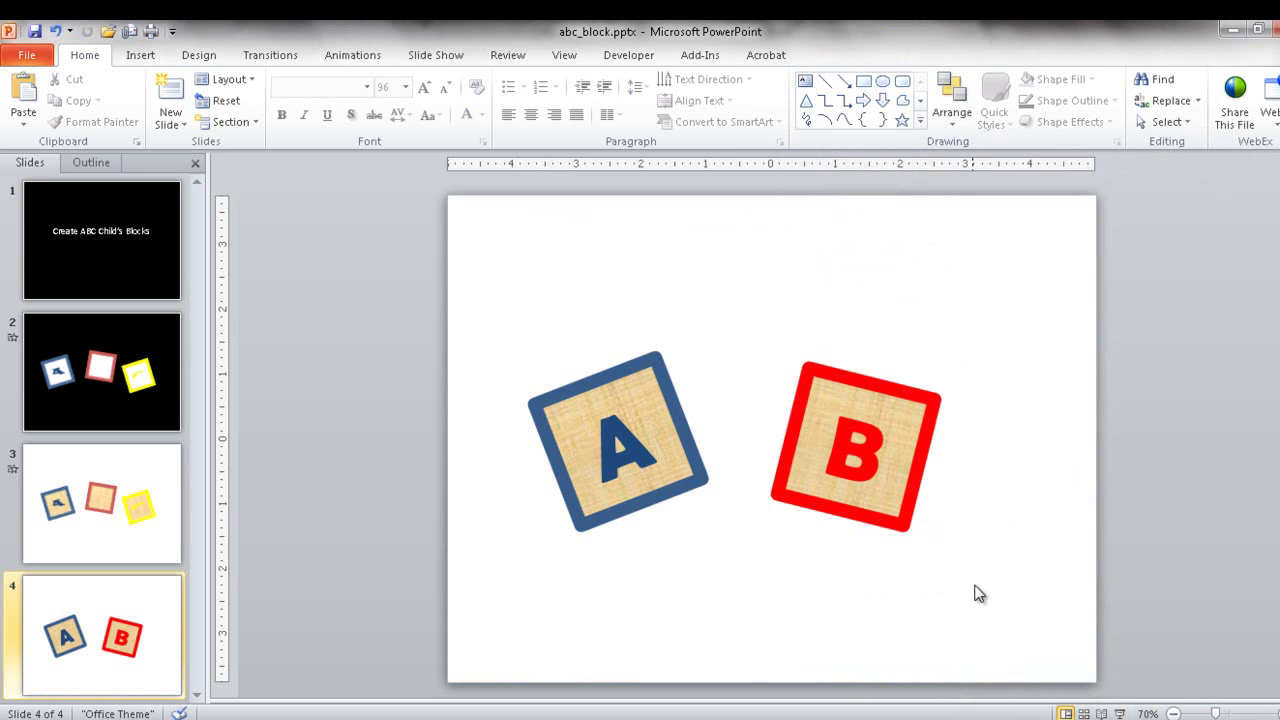